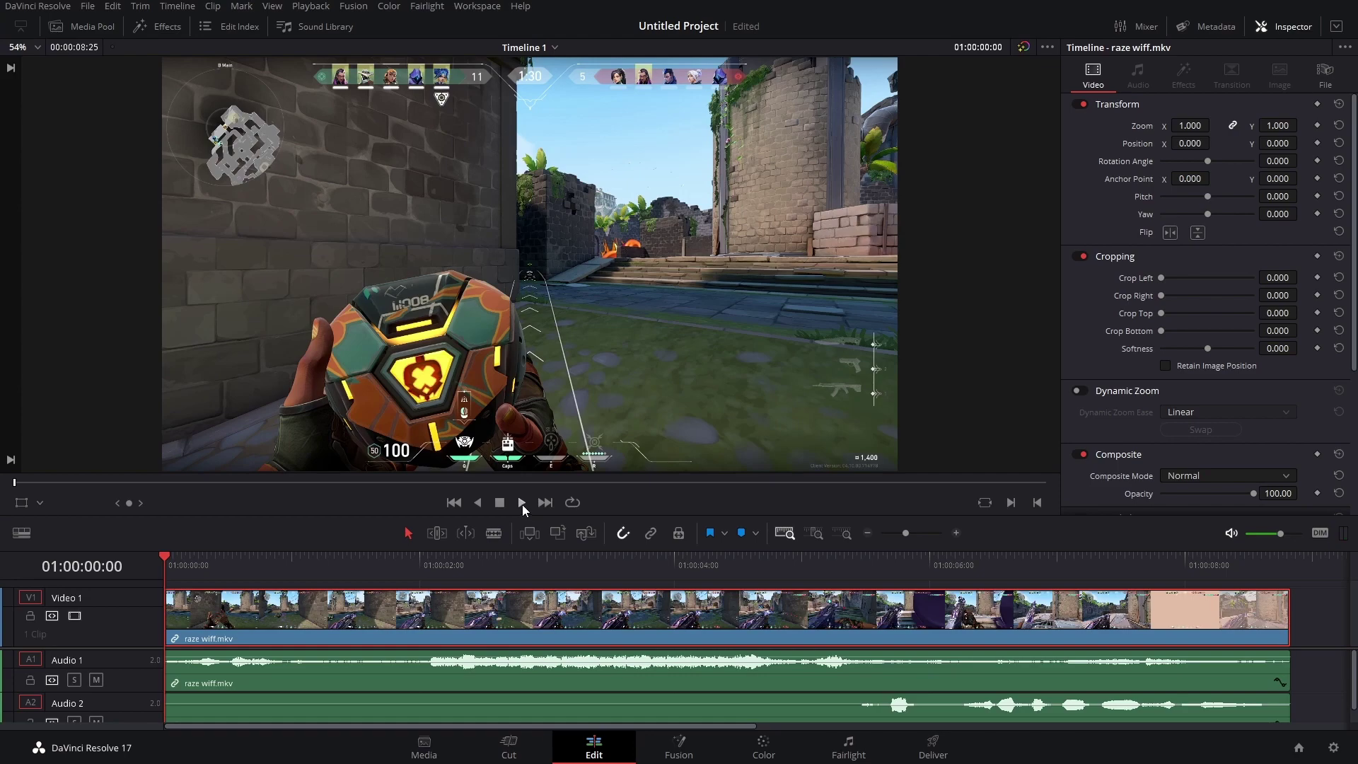
Play the raze wiff.mkv clip on Timeline 1 through to its end at 01:00:08:25
click(522, 503)
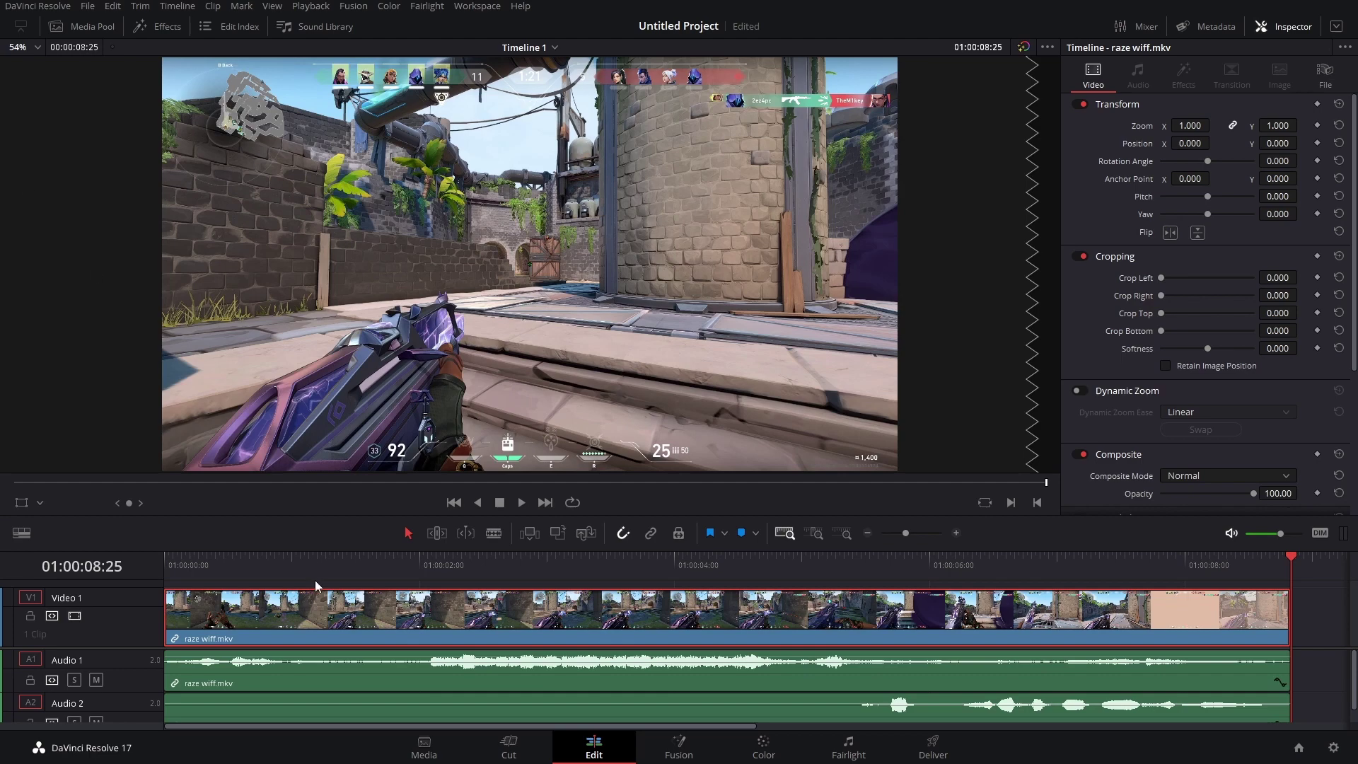
Scrub back and bring raze wiff.mkv into Fusion, showing MediaIn1 to MediaOut1 at an earlier frame
drag(566, 565, 456, 578)
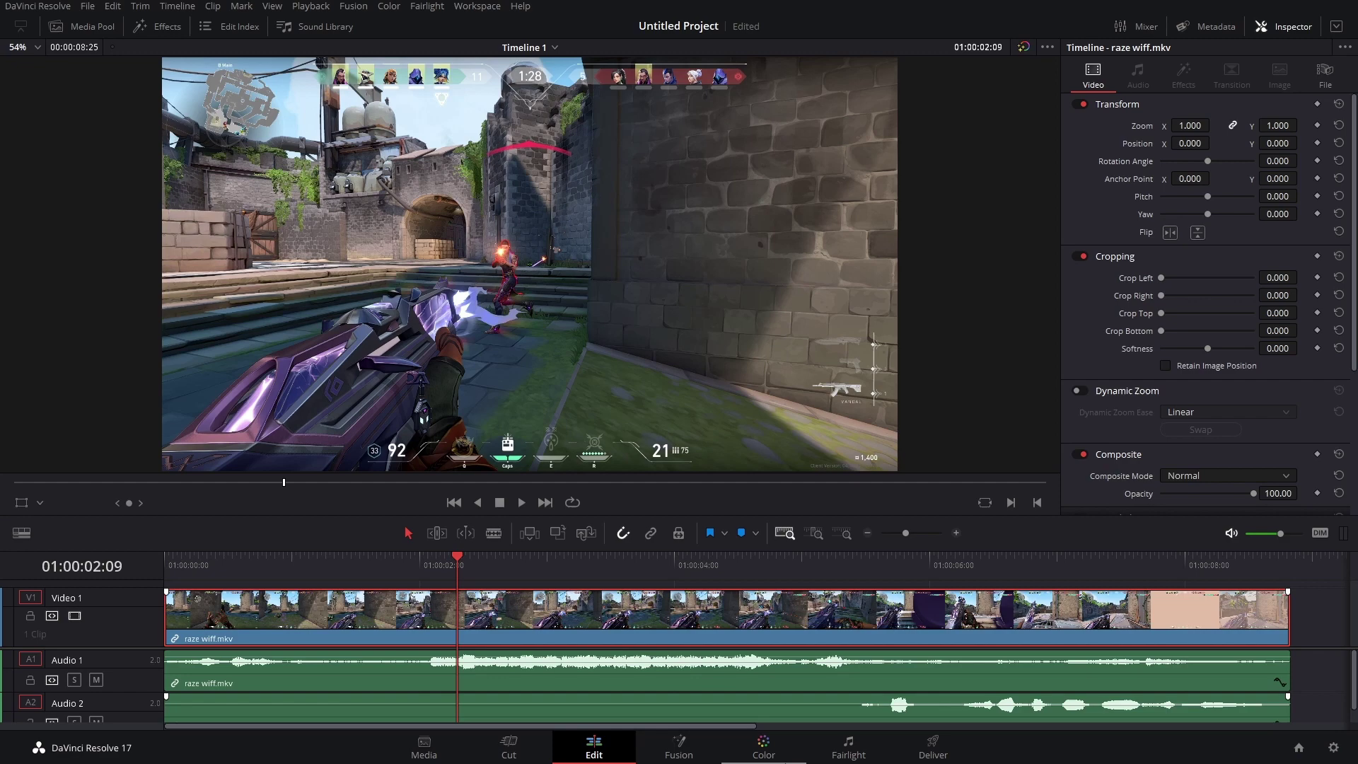
click(679, 748)
drag(263, 419, 405, 420)
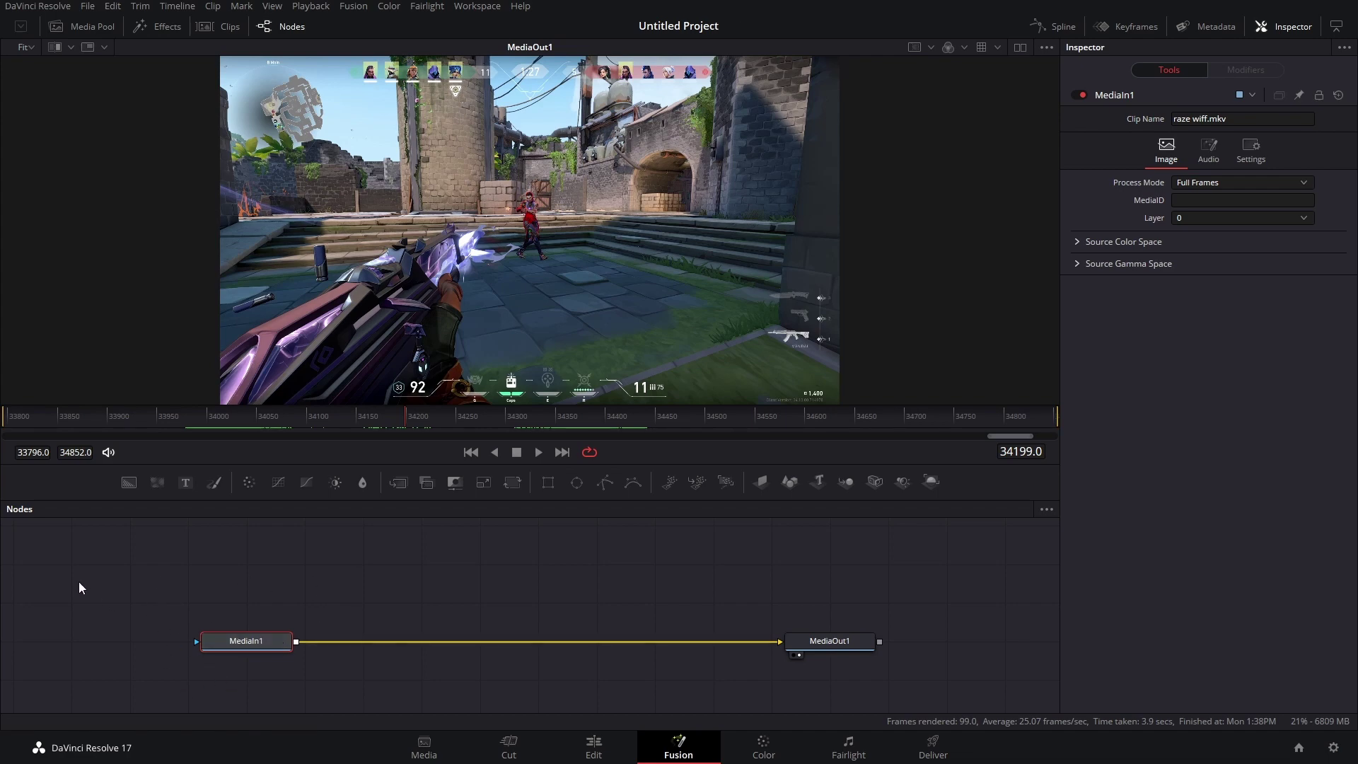
Insert a Tracker node between MediaIn1 and MediaOut1 via a 'track' tool search
key(shift+space)
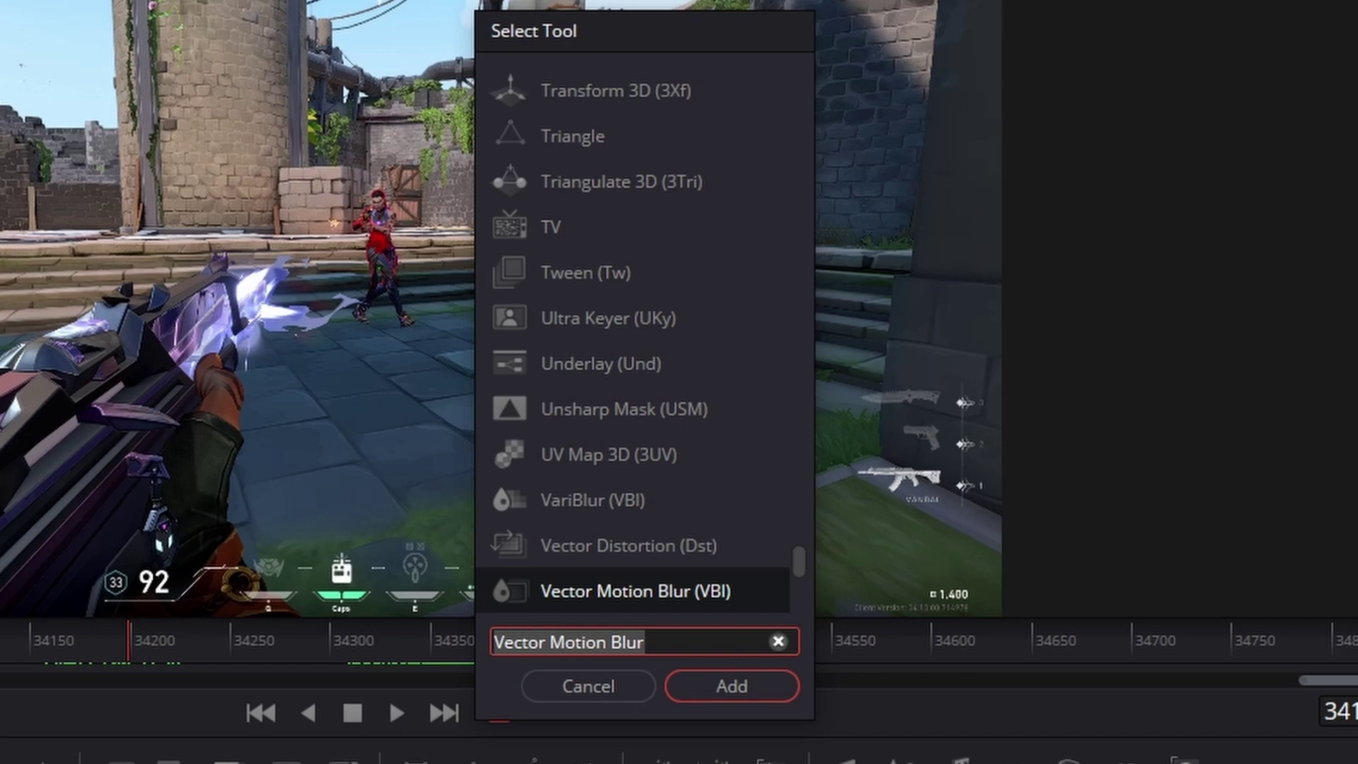
text(tra)
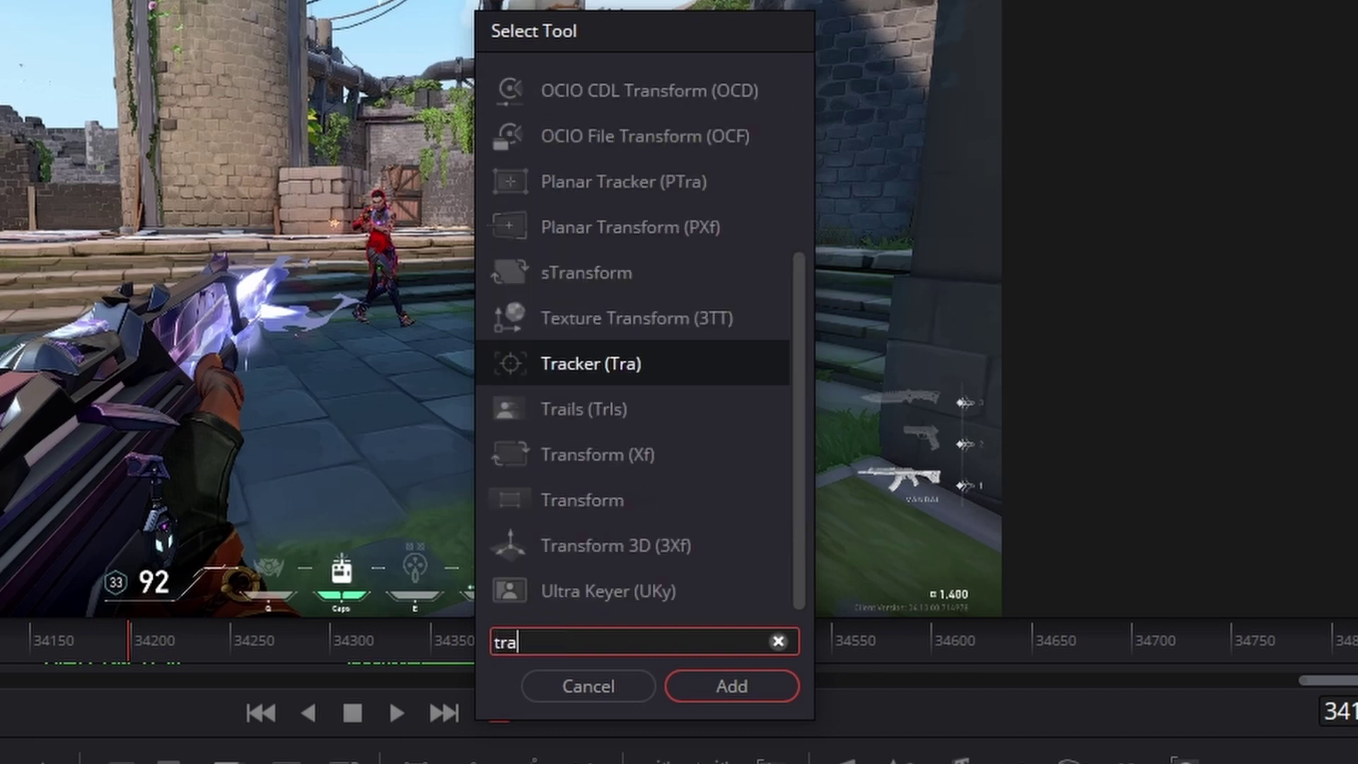
text(ck)
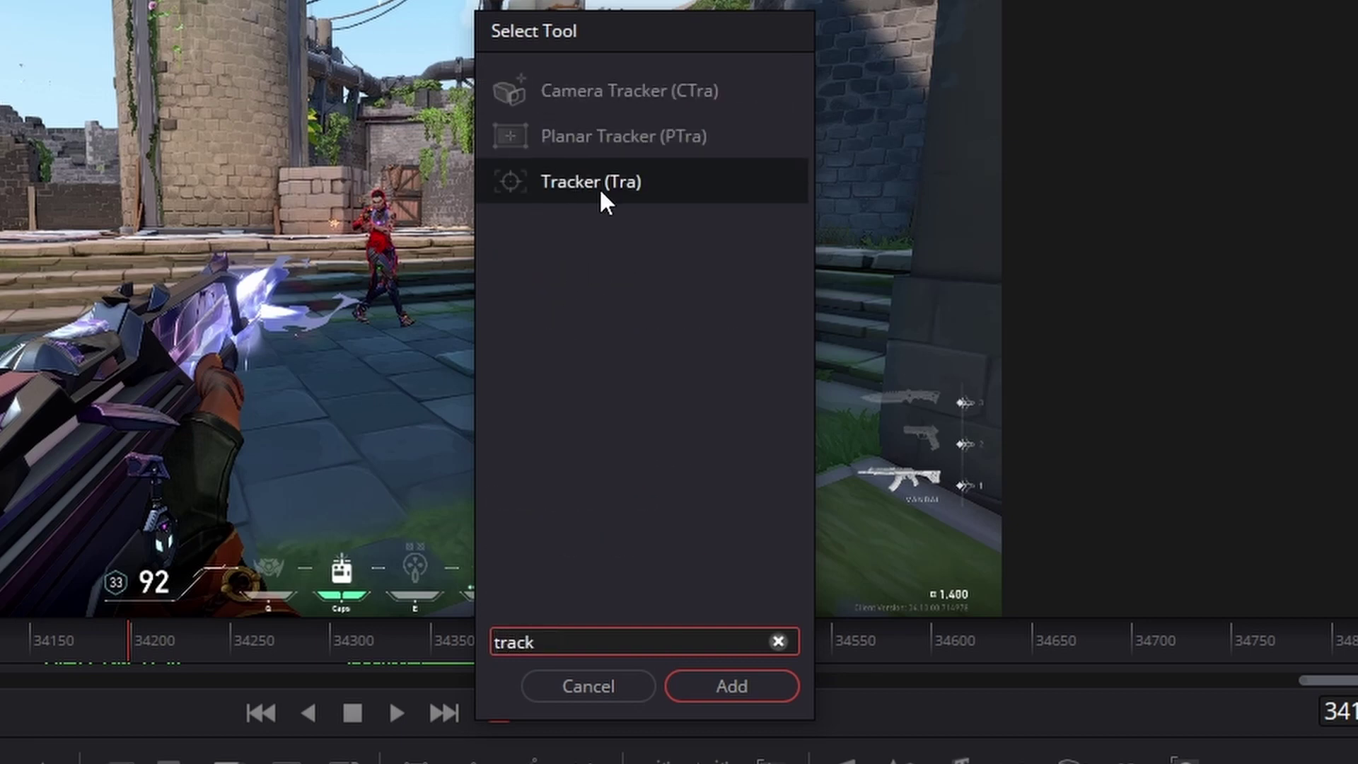
click(680, 685)
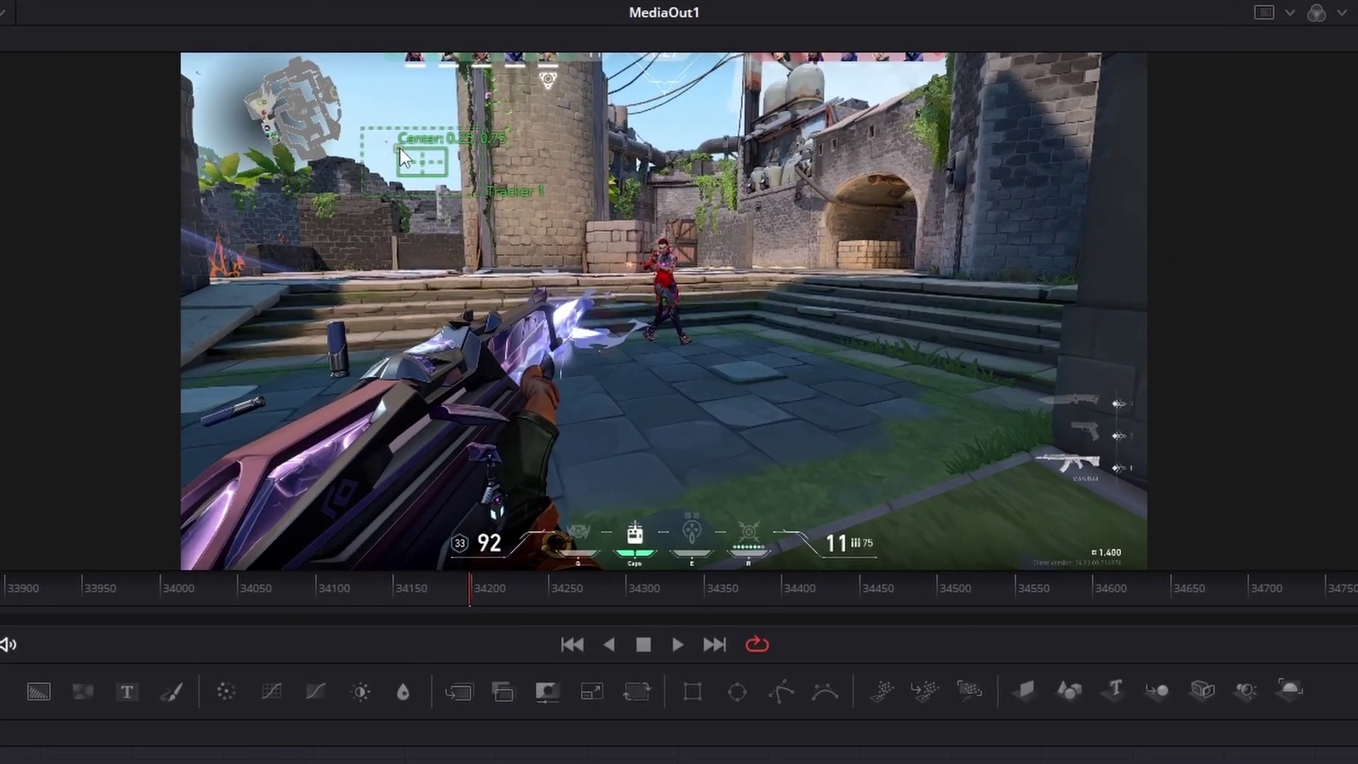
Move the tracker widget onto the red enemy's head in the viewer
click(360, 135)
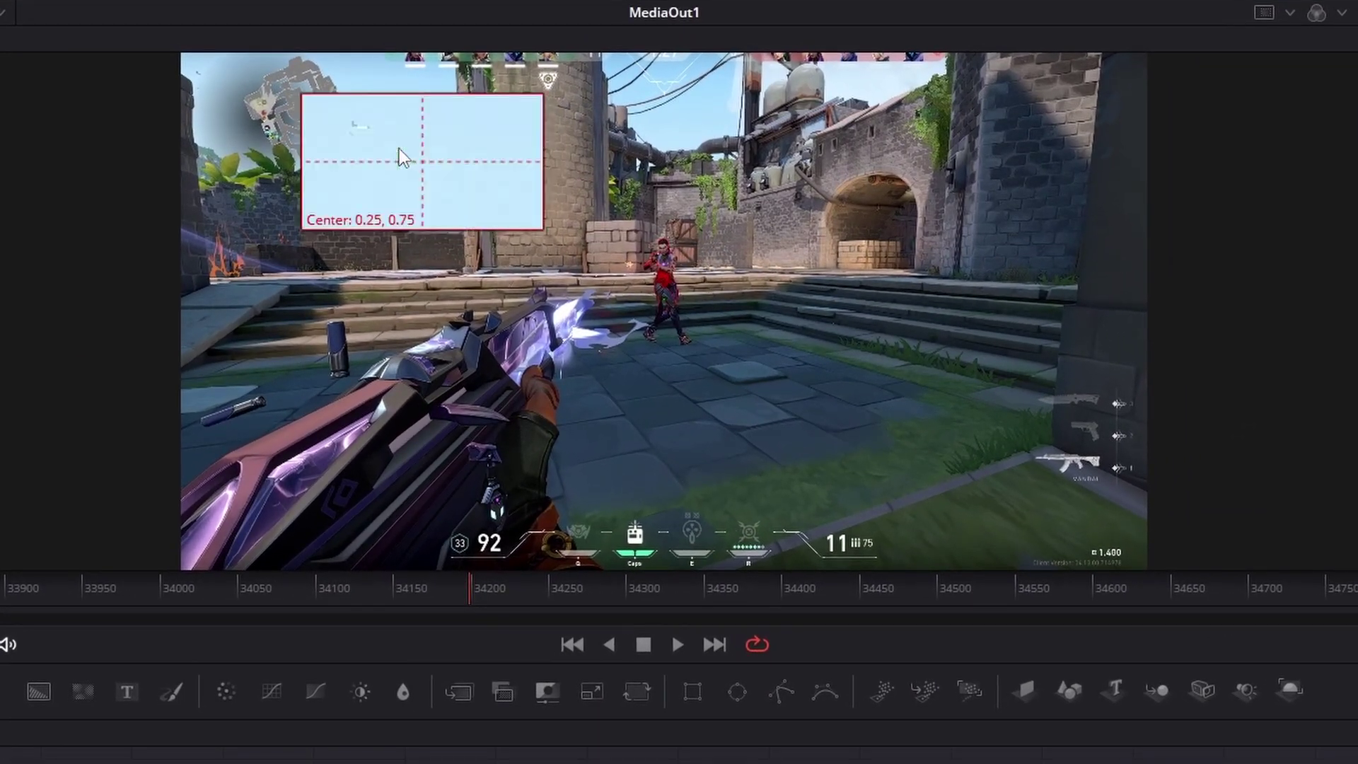
drag(399, 149, 635, 229)
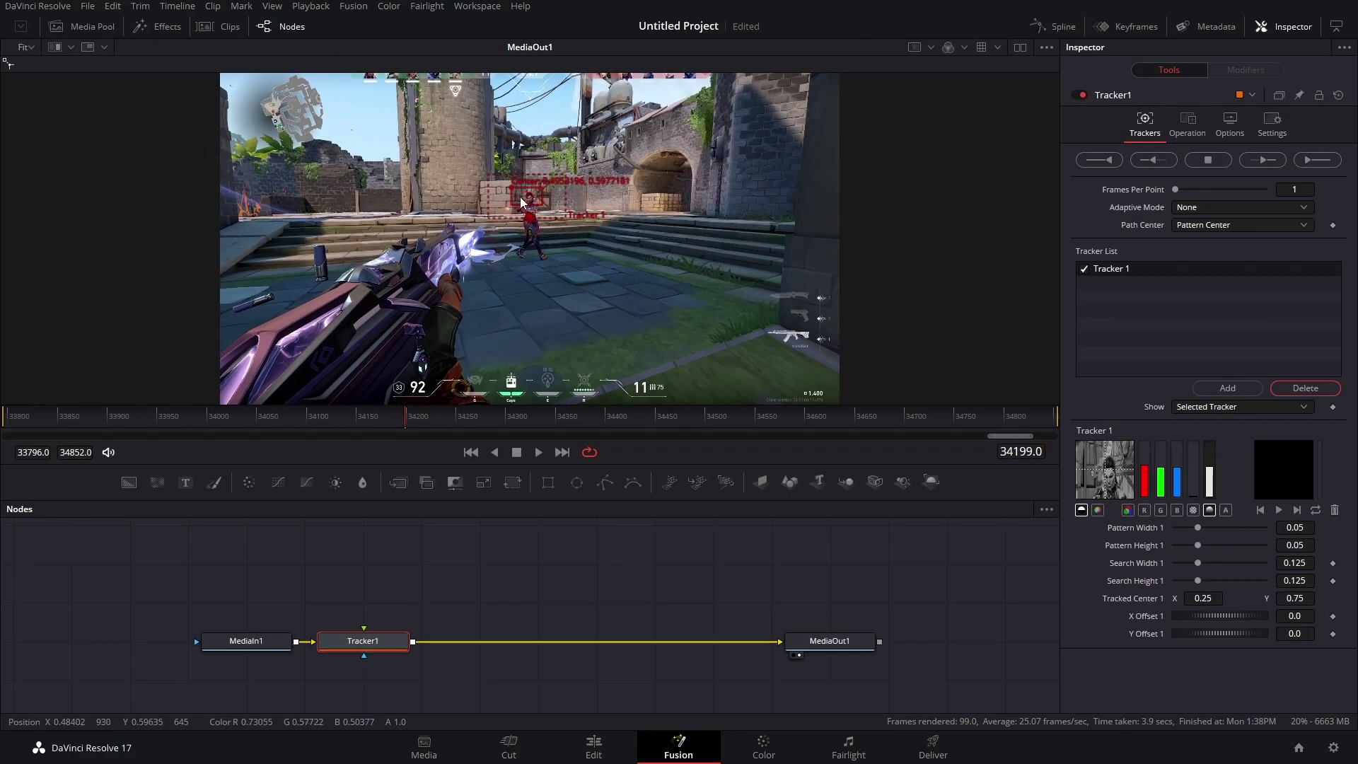
scroll(522, 203, up, 8)
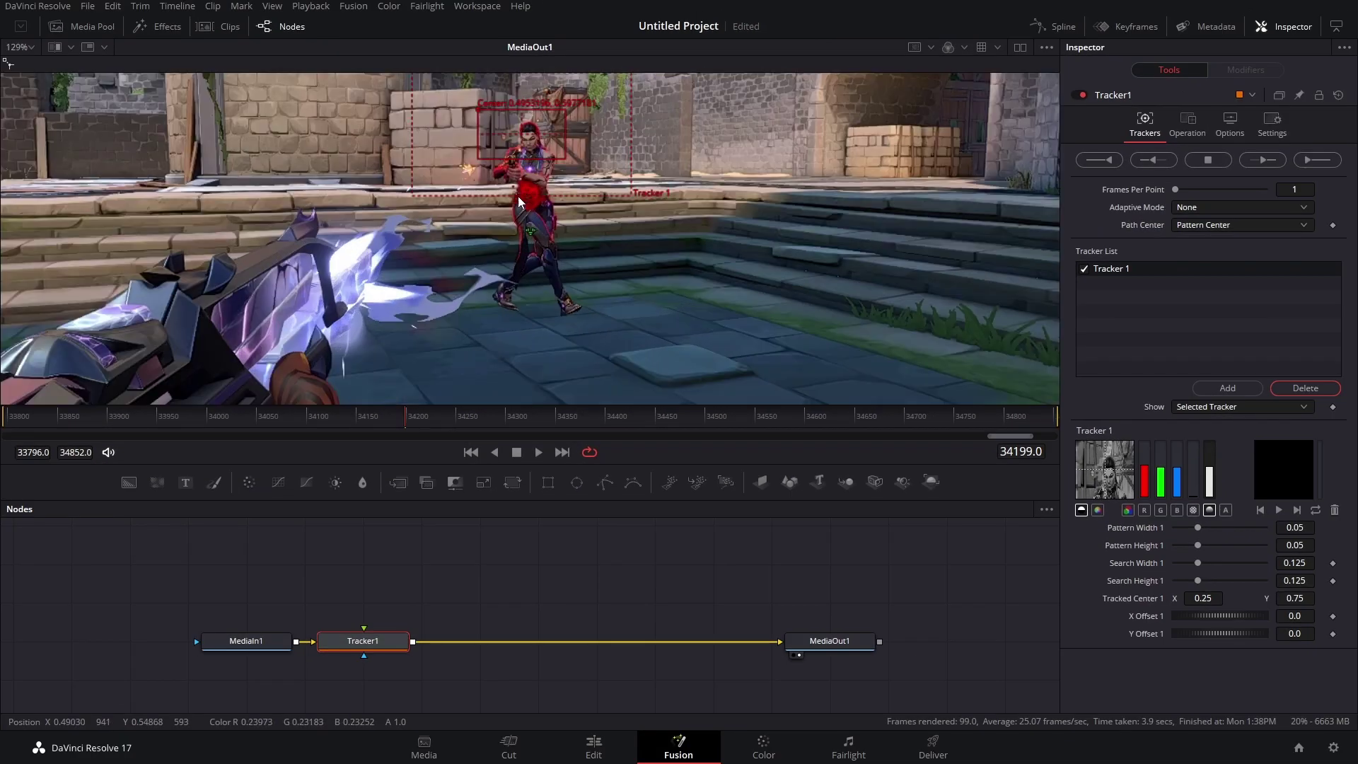
scroll(537, 317, down, 3)
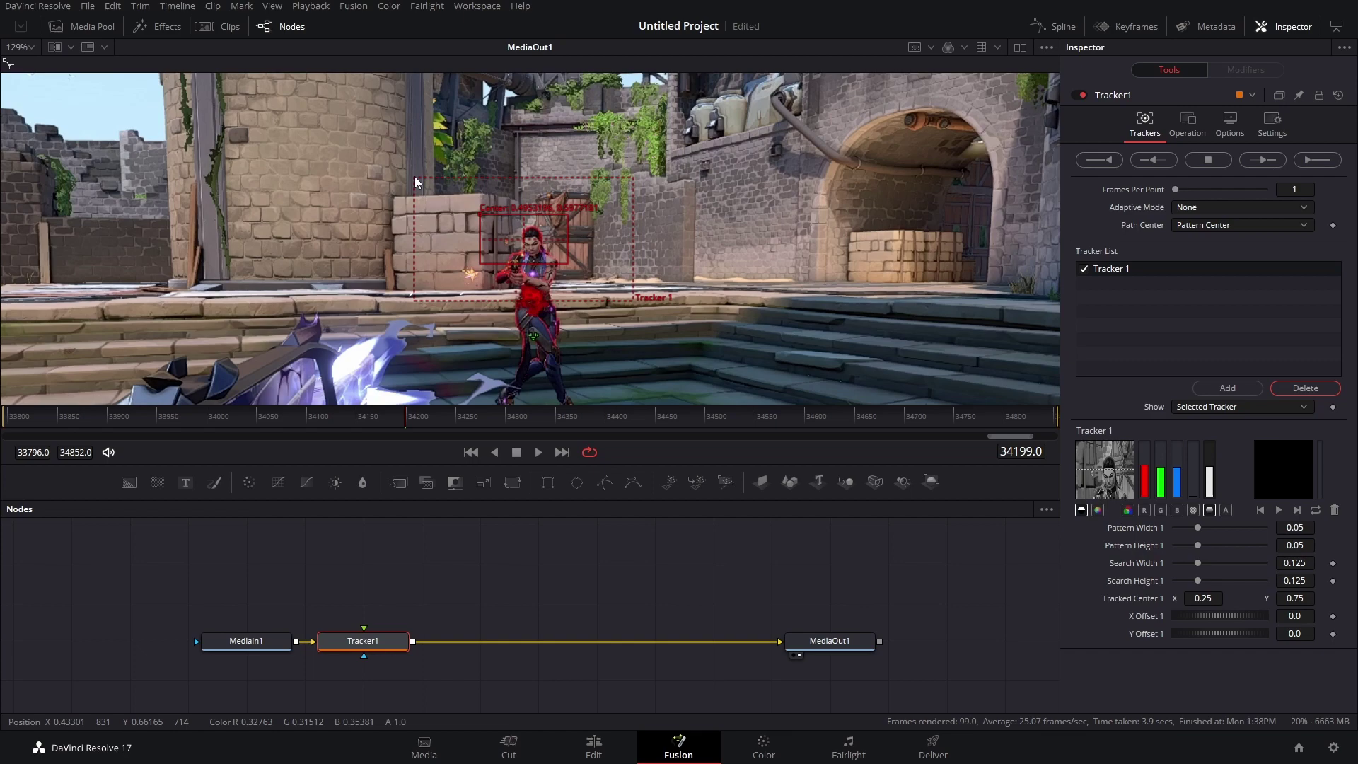
Resize the pattern box to 0.022116 by 0.037538 and tighten the search area
drag(415, 176, 481, 177)
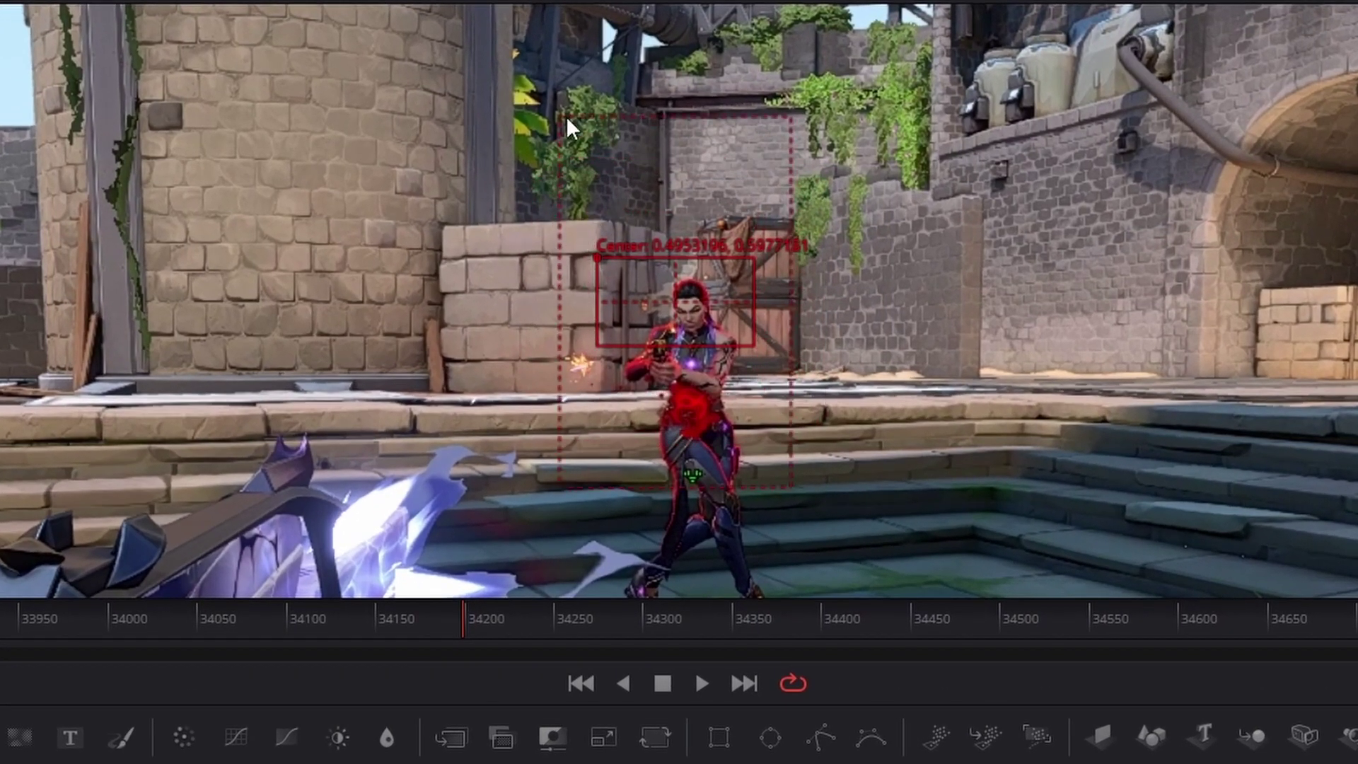
drag(566, 116, 493, 162)
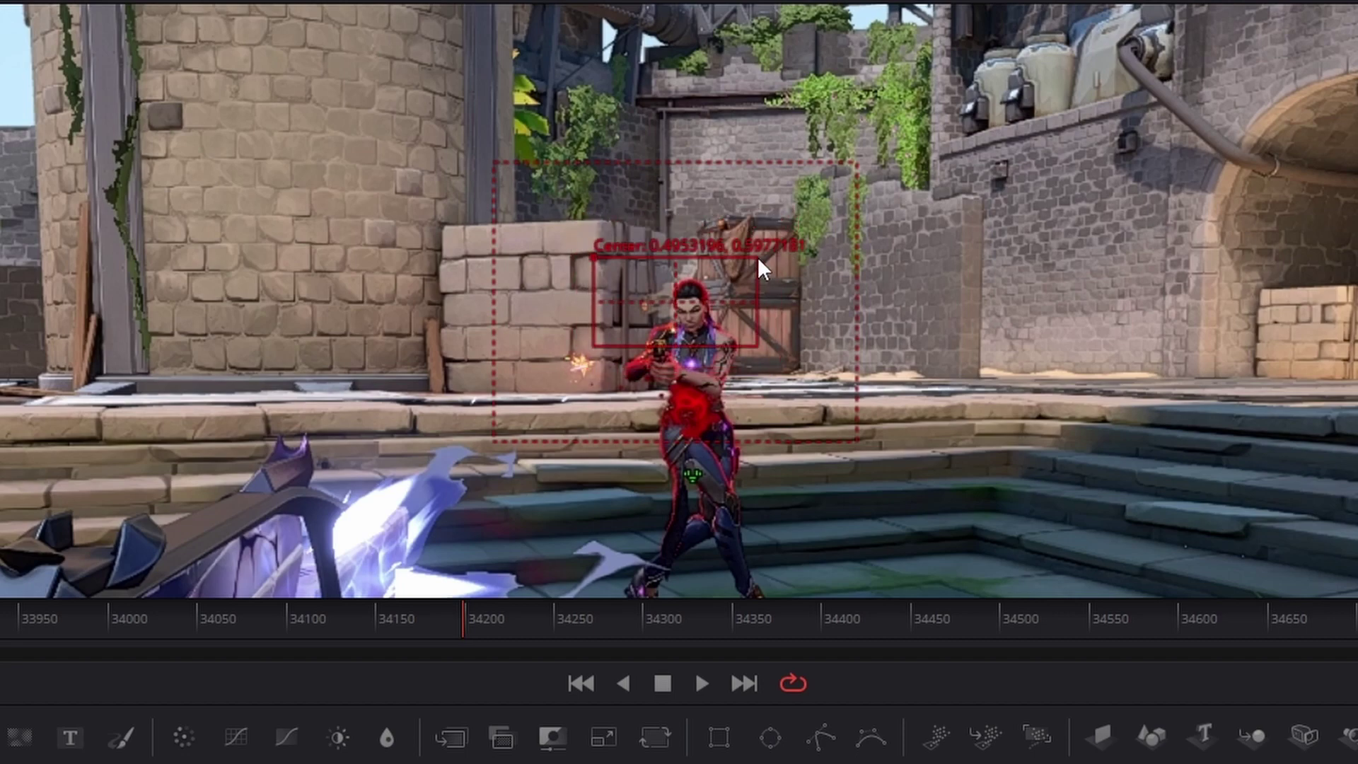
drag(758, 259, 762, 242)
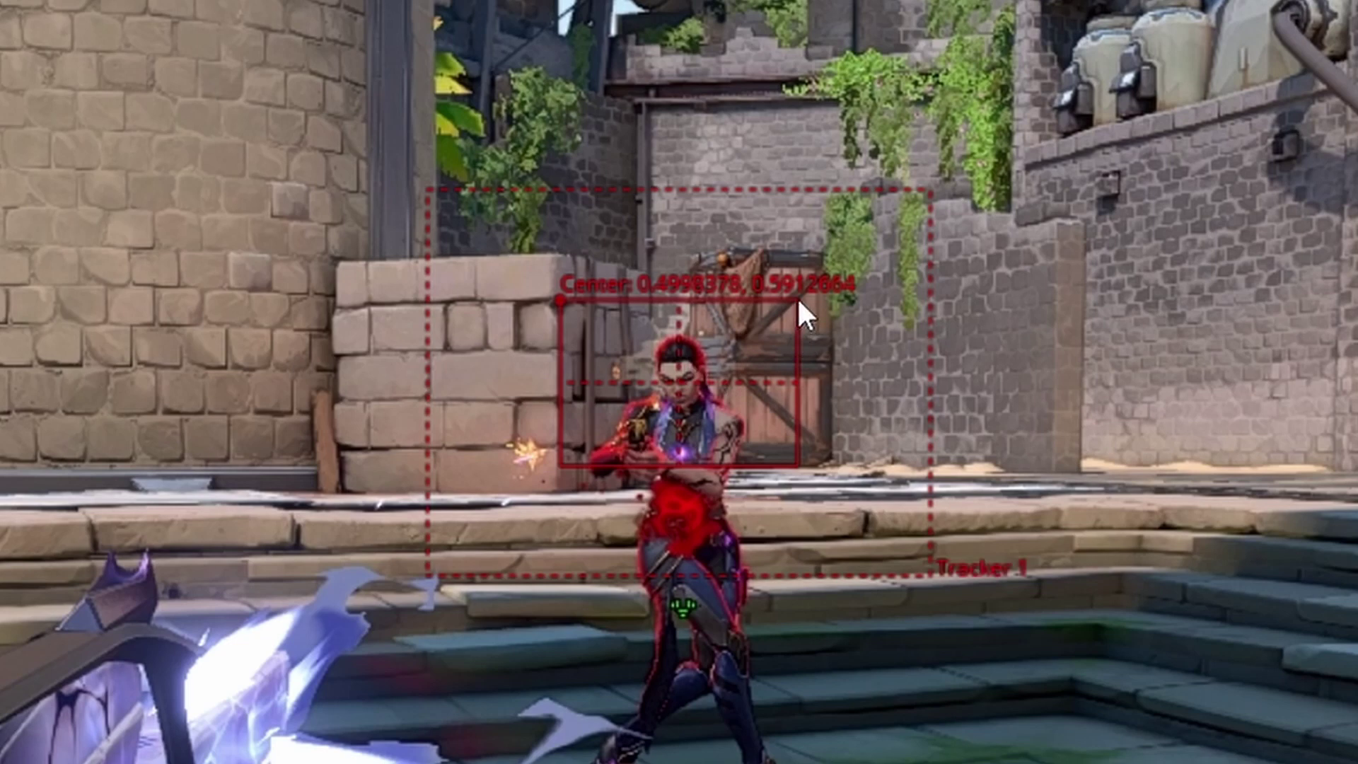
drag(792, 298, 727, 334)
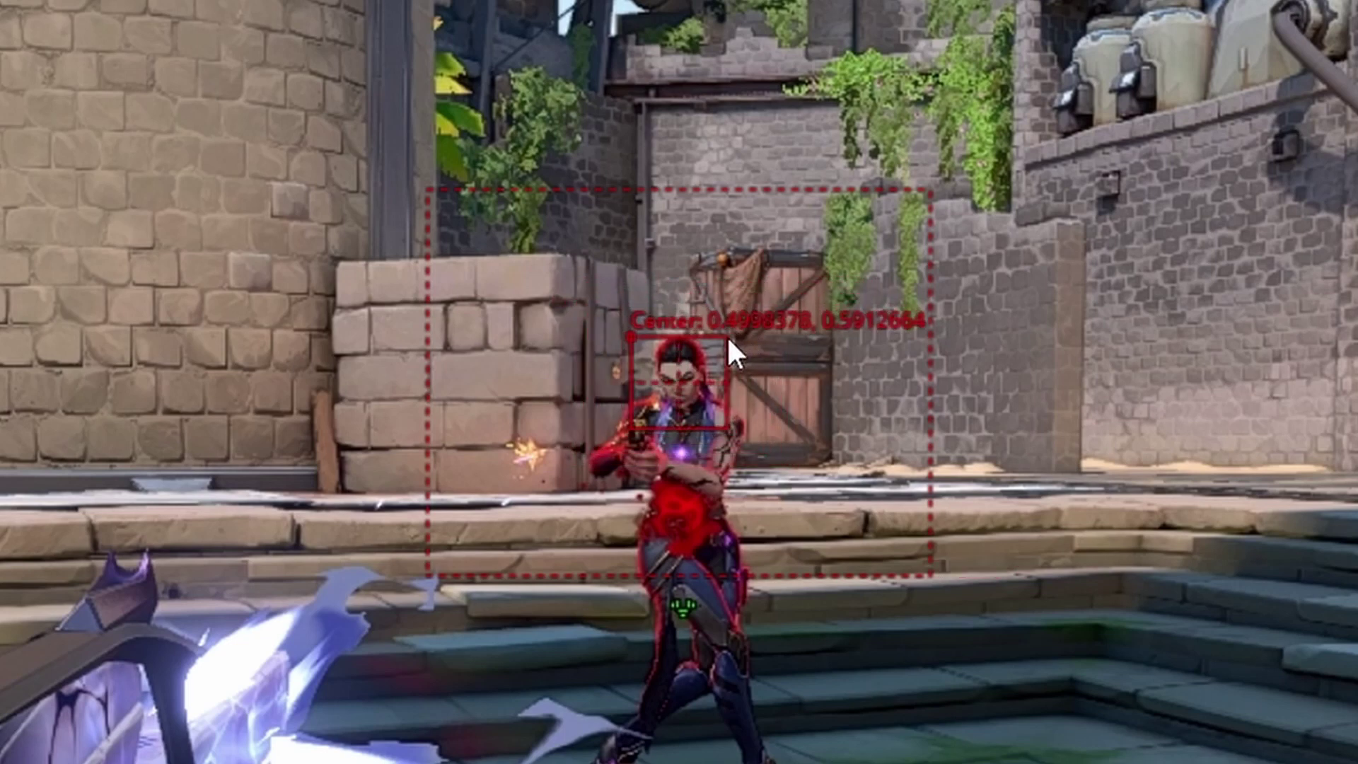
drag(927, 193, 781, 281)
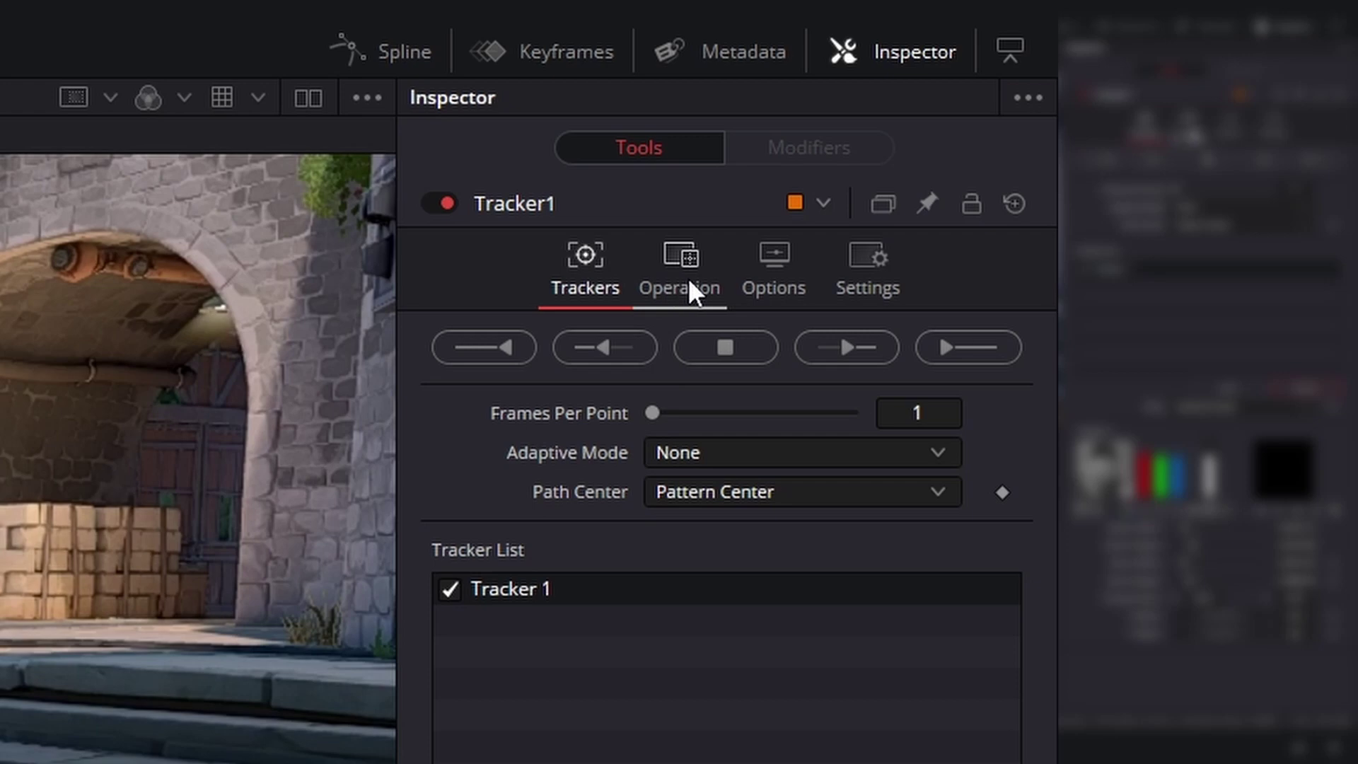
Set Tracker1's operation to Match Move and its adaptive mode to Best match
click(689, 290)
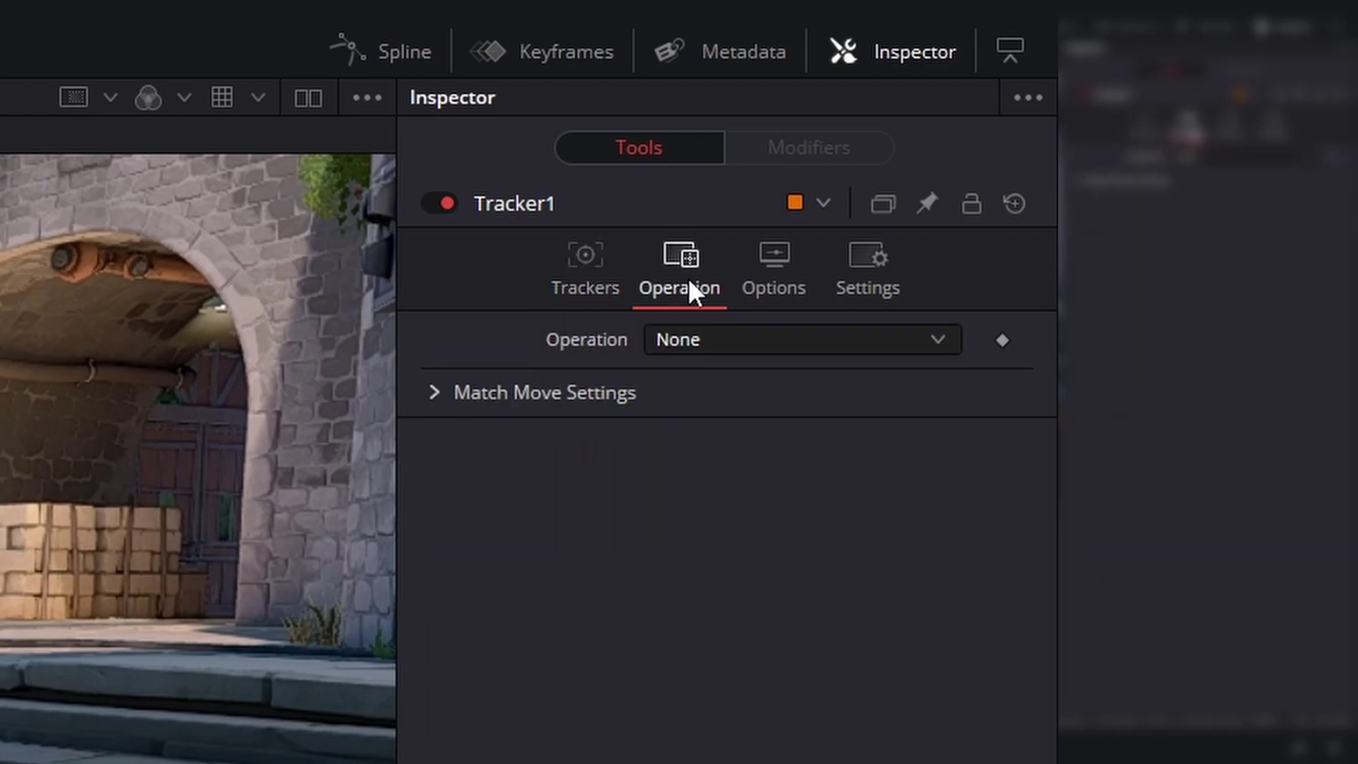
click(691, 347)
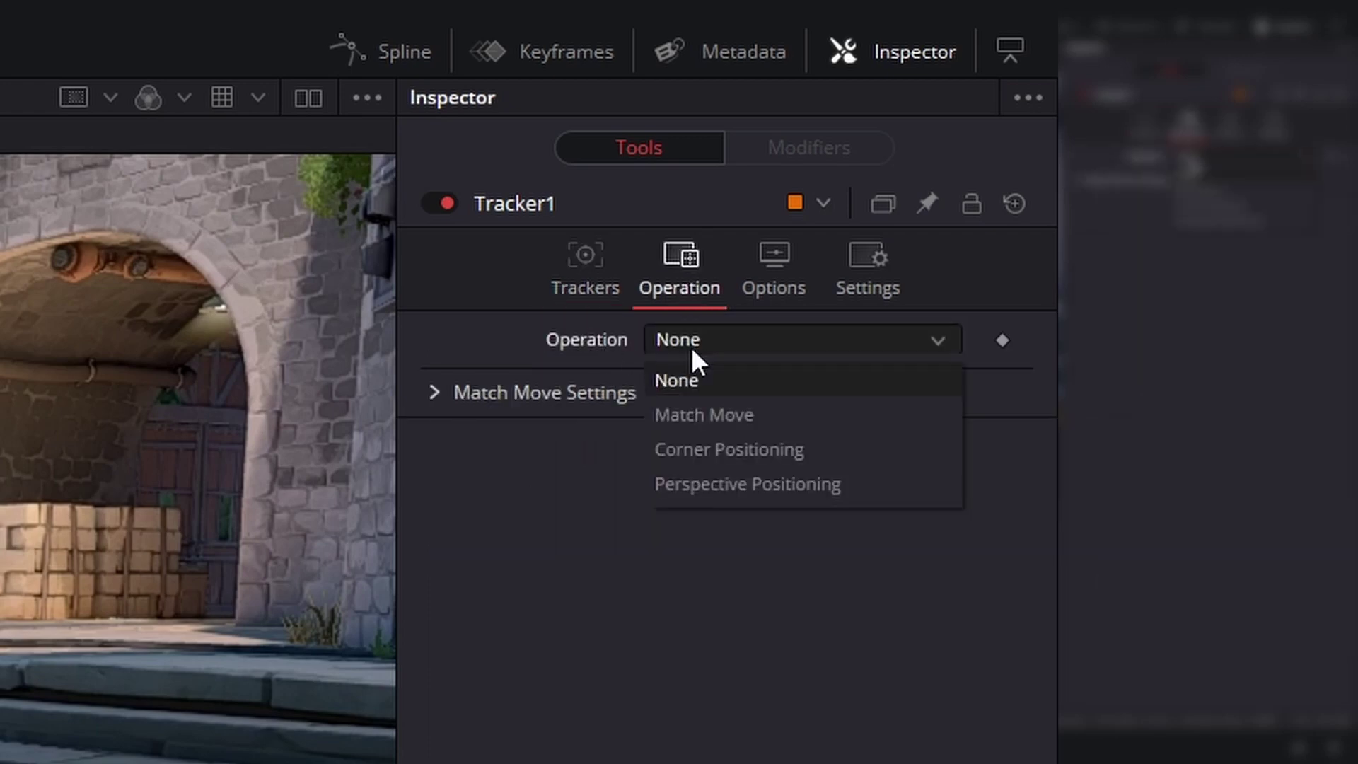
click(698, 414)
click(576, 302)
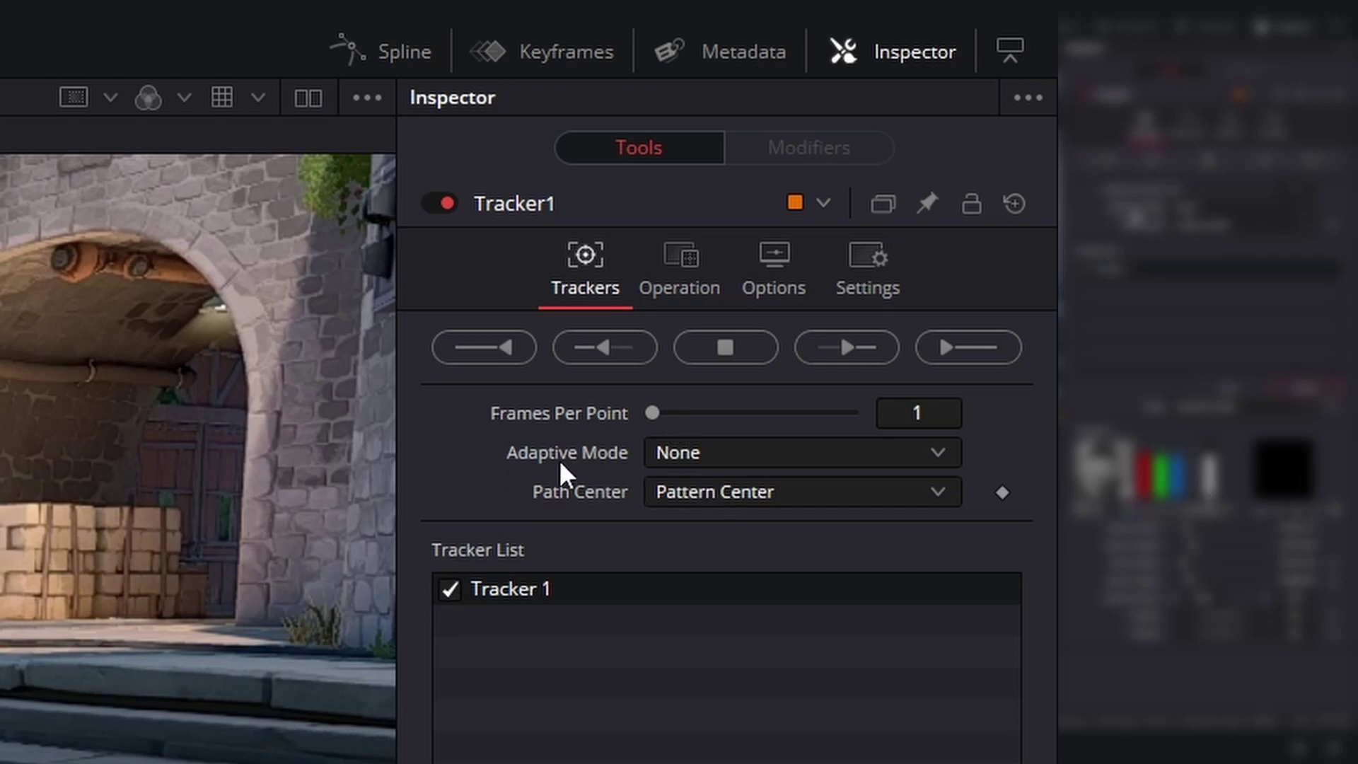
click(732, 458)
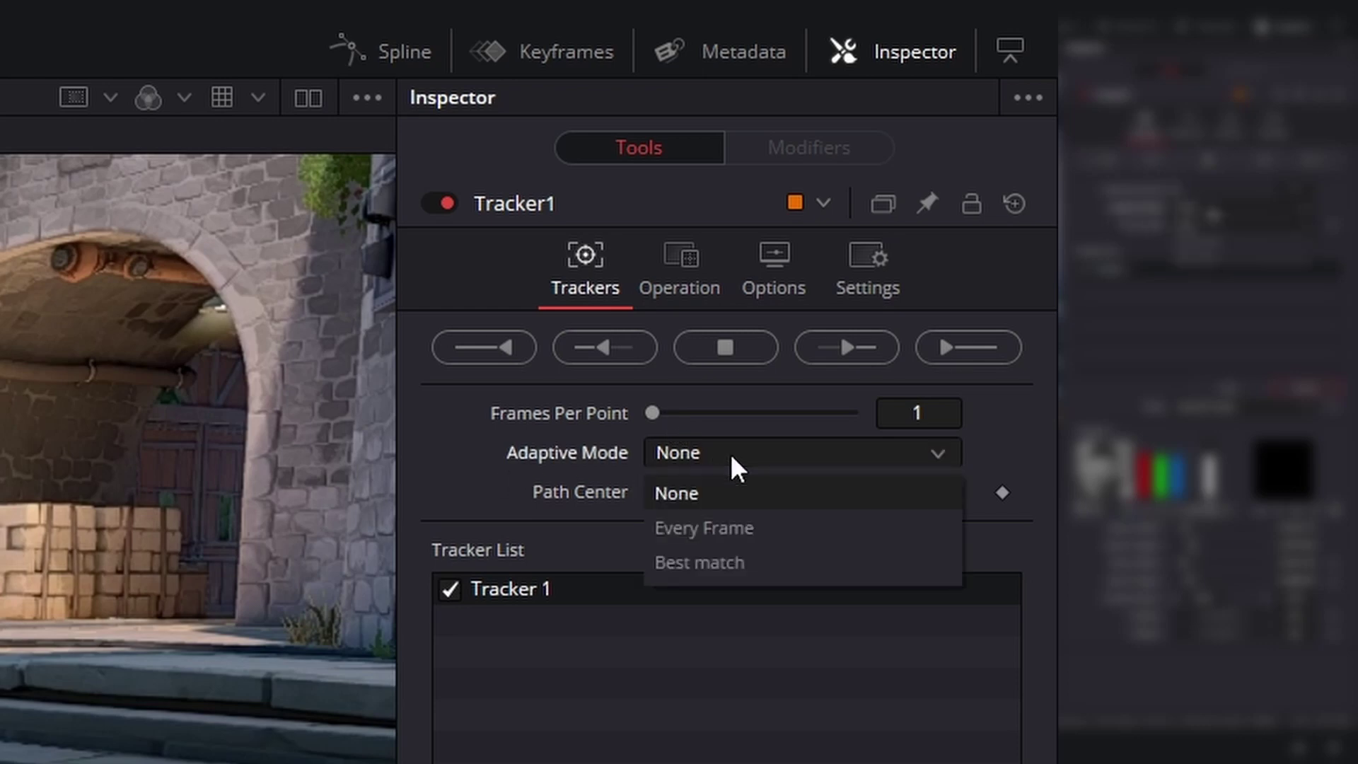
click(719, 565)
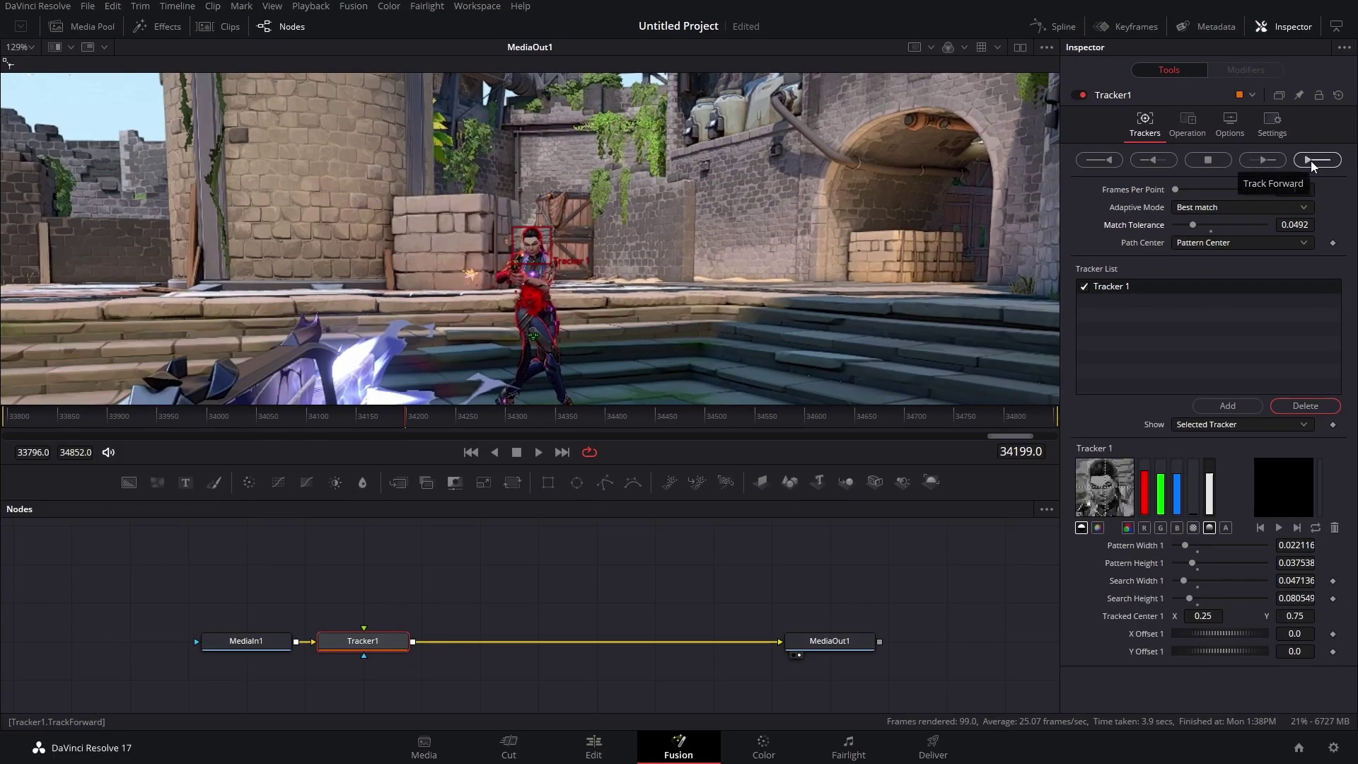
Track the head forward, re-centre after drift, and resume for 145 frames before stopping
click(1271, 165)
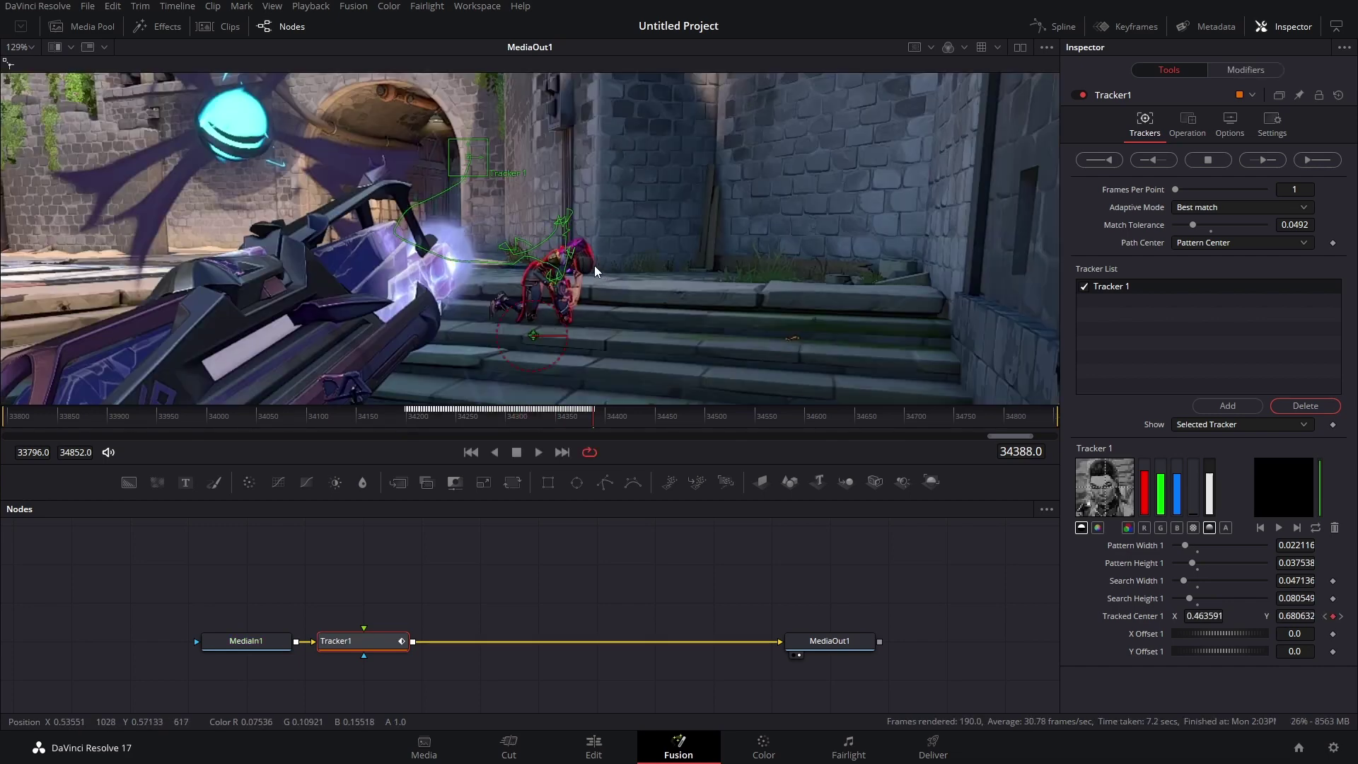
drag(592, 415, 521, 415)
drag(543, 267, 542, 265)
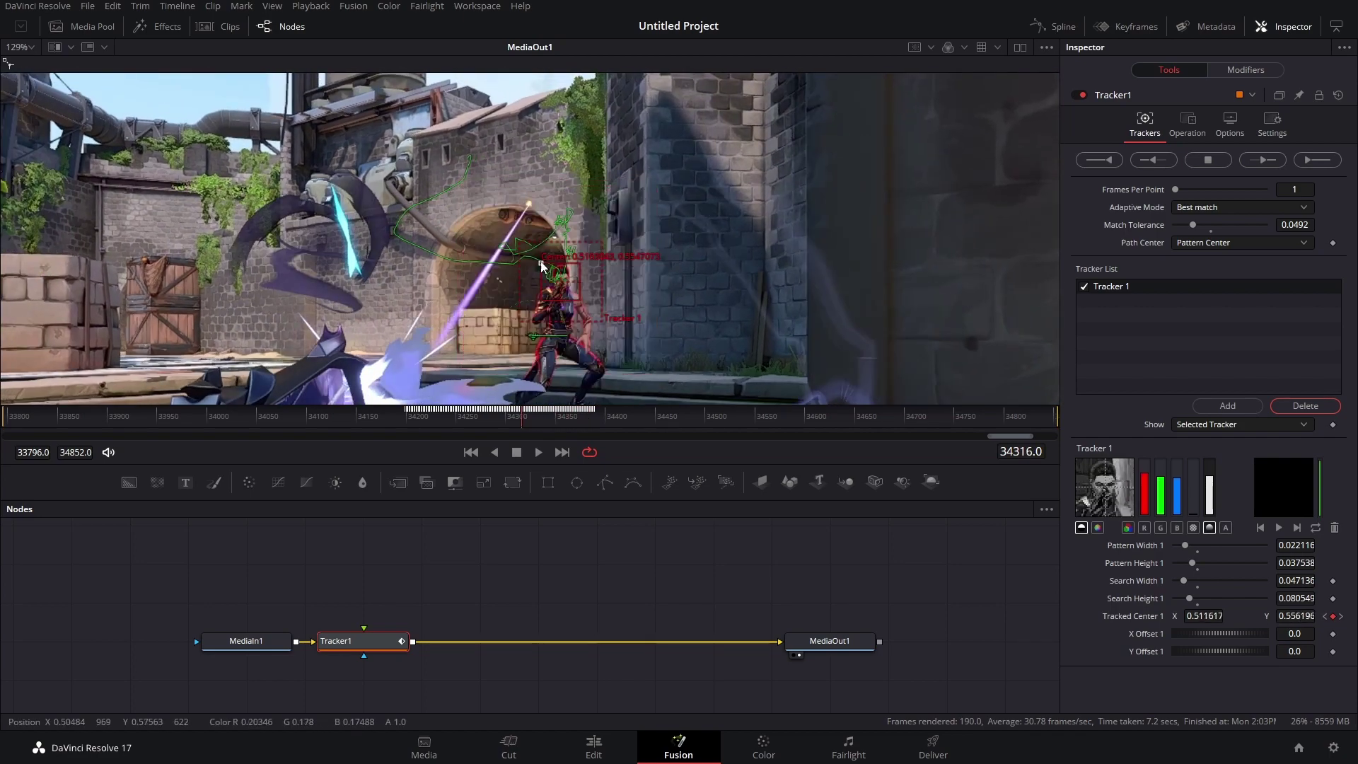
click(1262, 162)
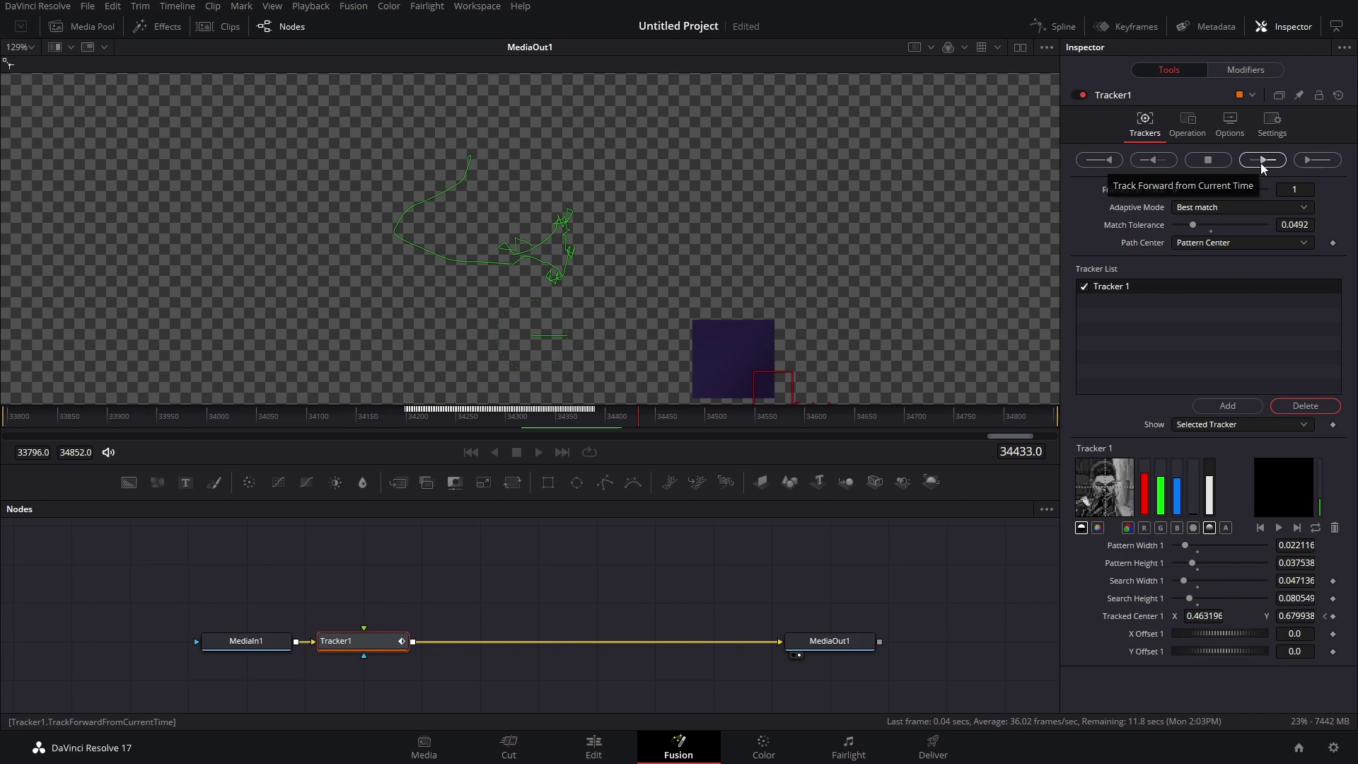
click(1199, 164)
click(799, 394)
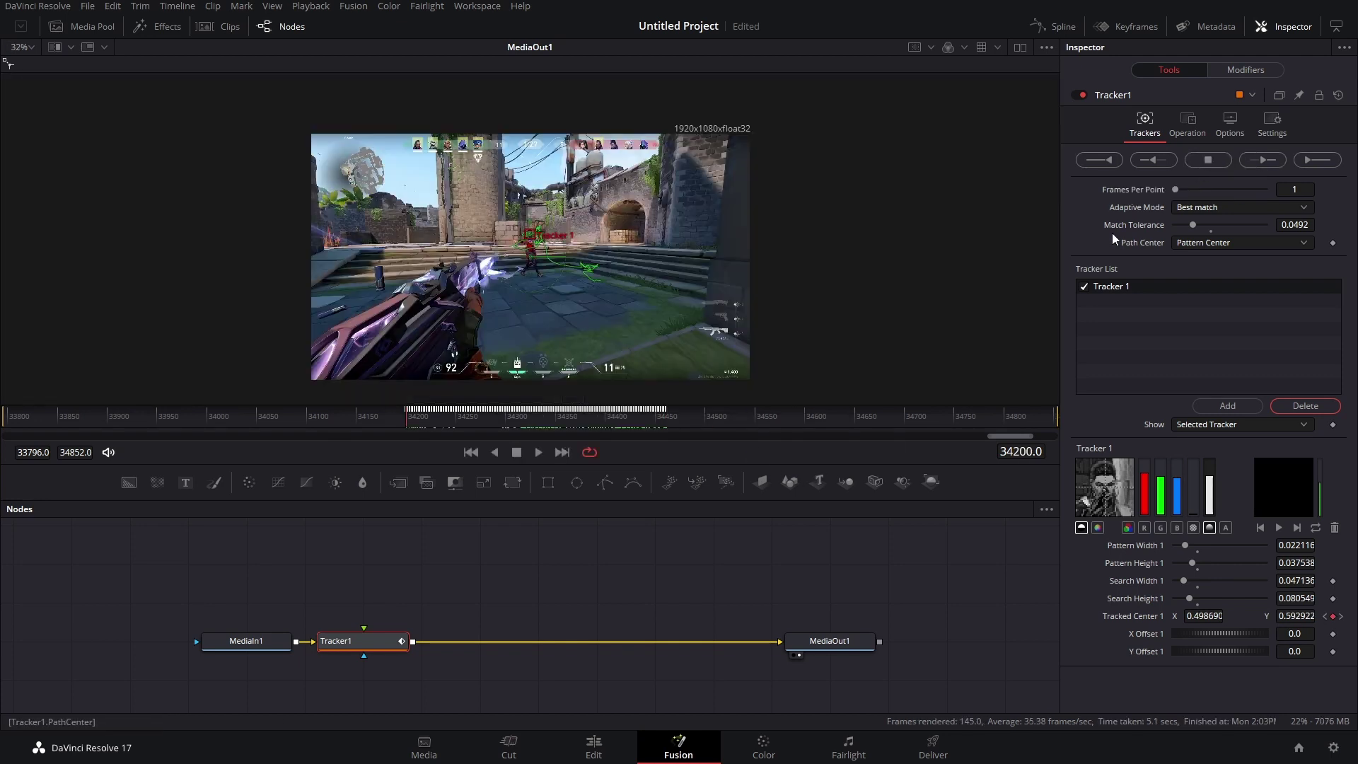
Track the enemy's head in reverse from frame 34200, then stop the track
click(405, 416)
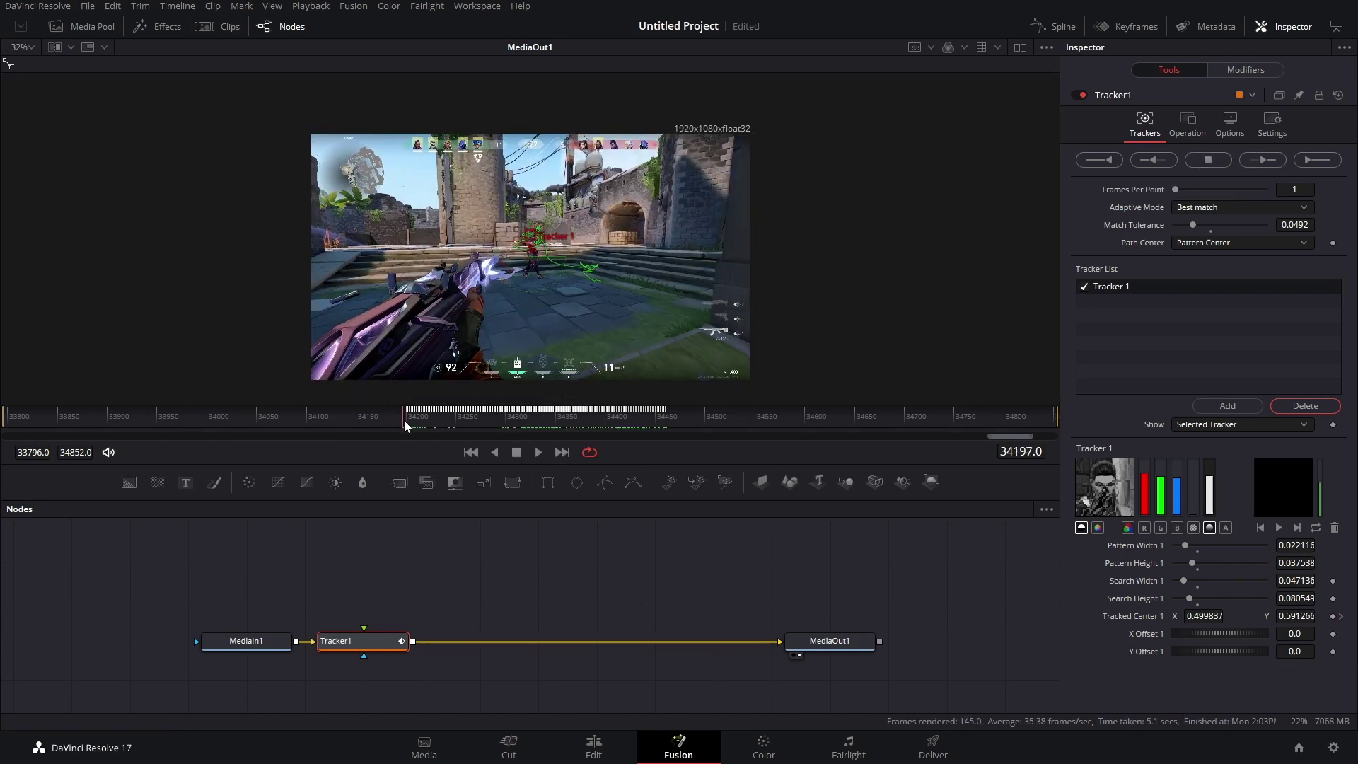
drag(405, 424, 405, 424)
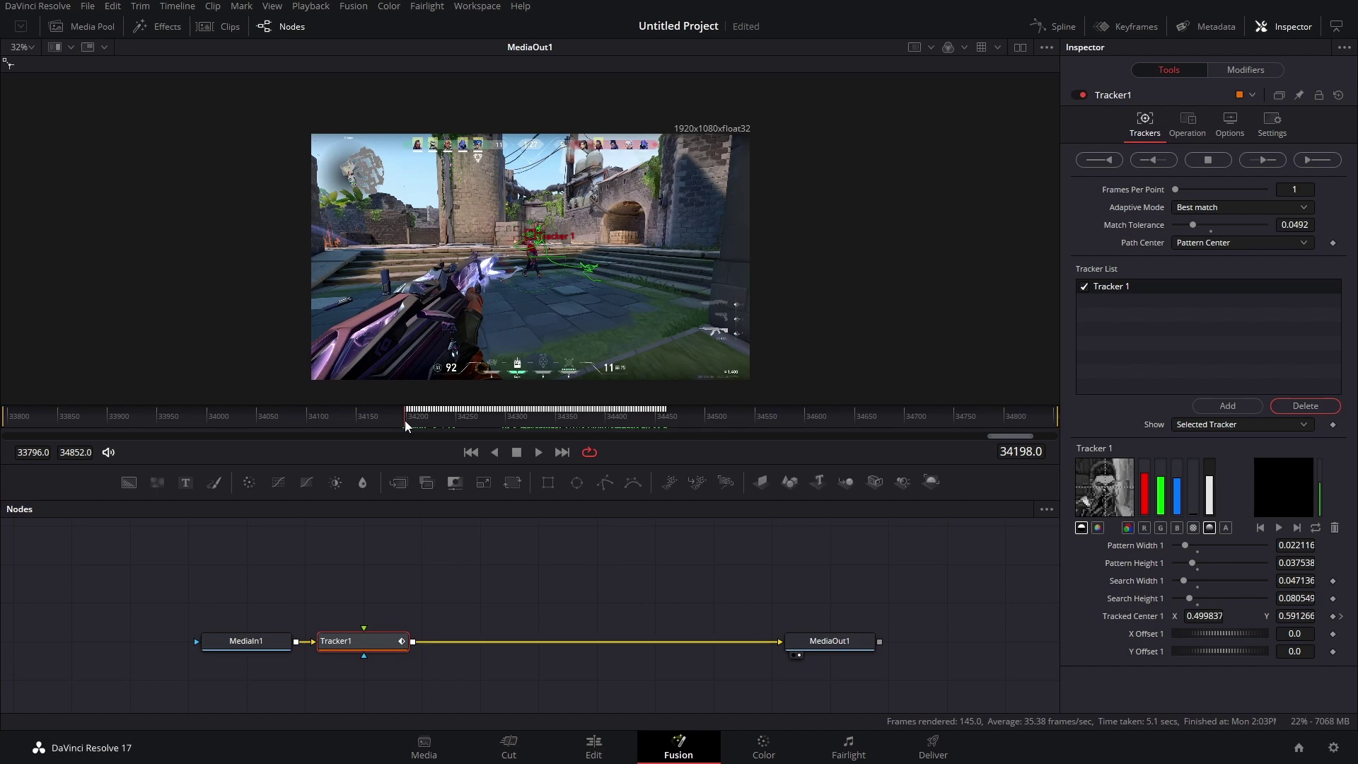
scroll(540, 290, up, 10)
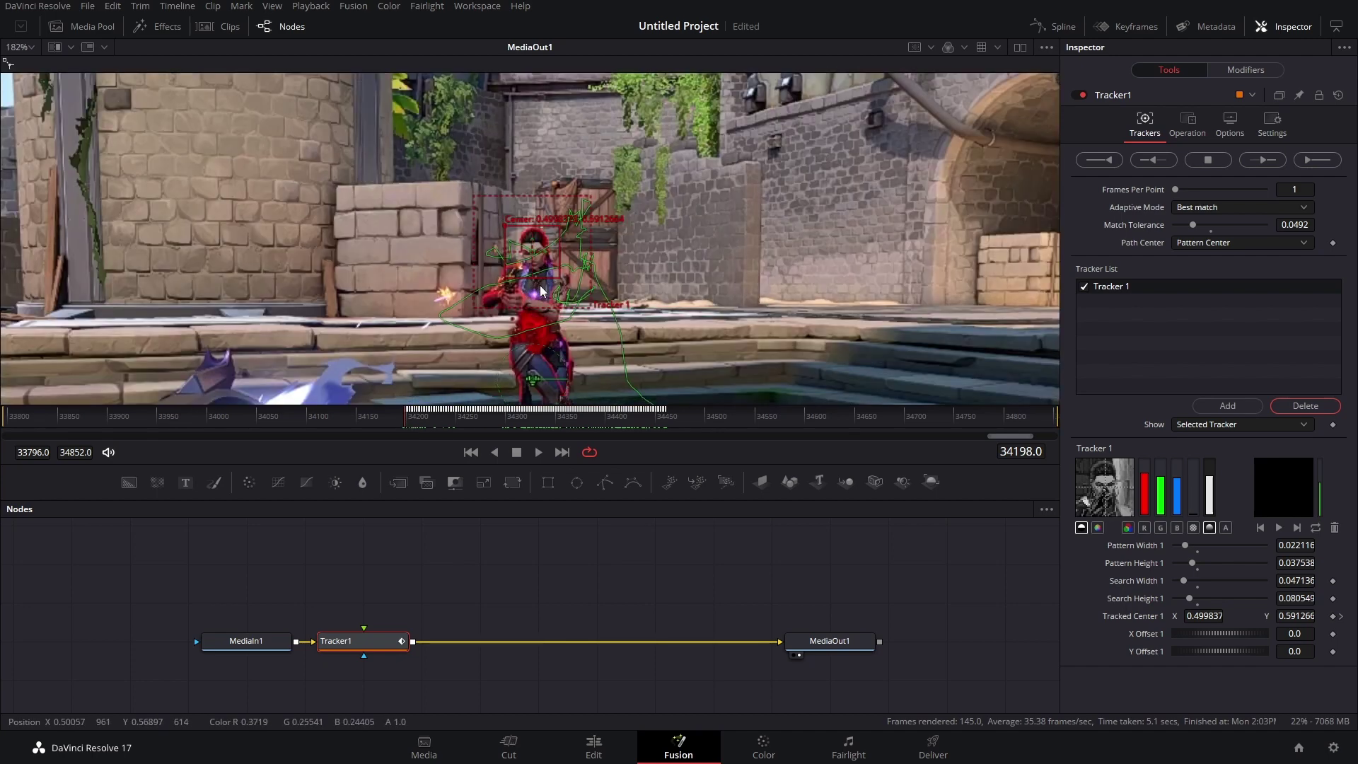
drag(407, 423, 407, 423)
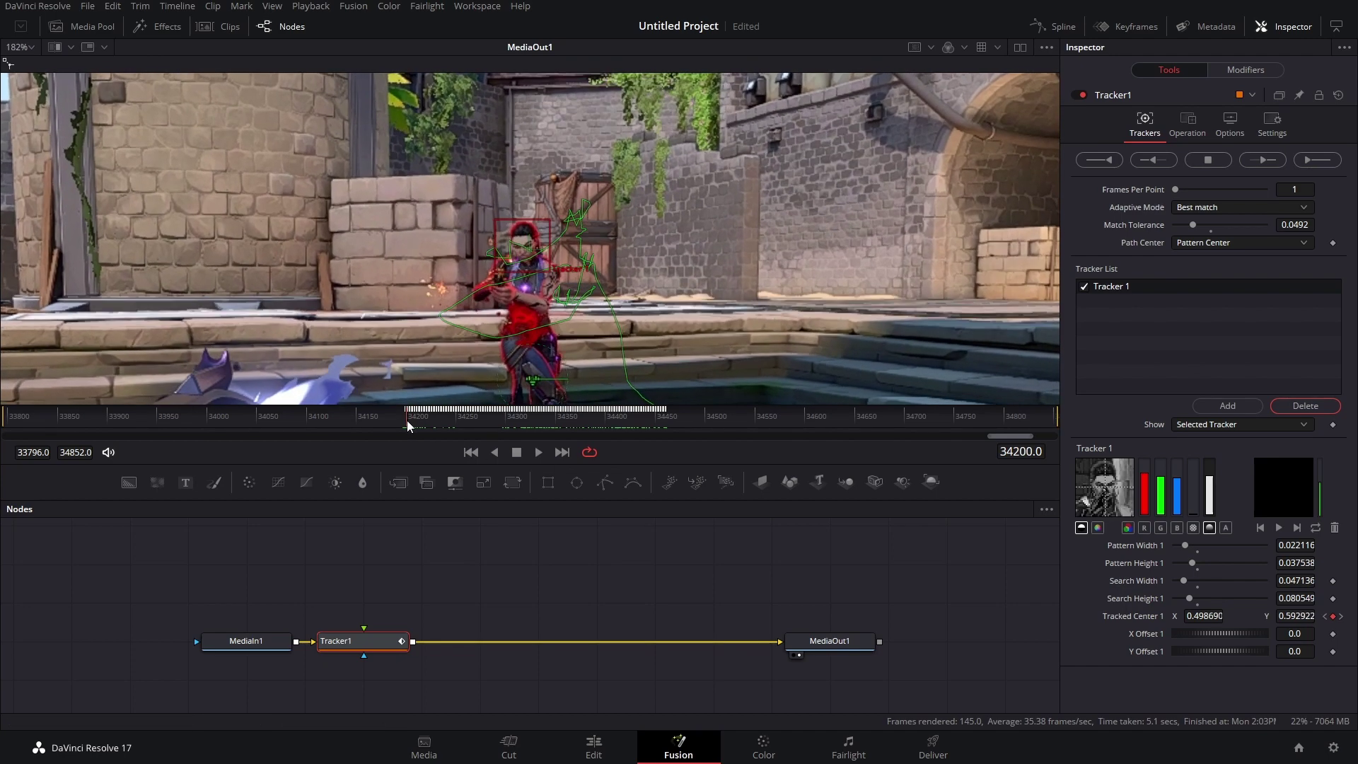
click(1149, 160)
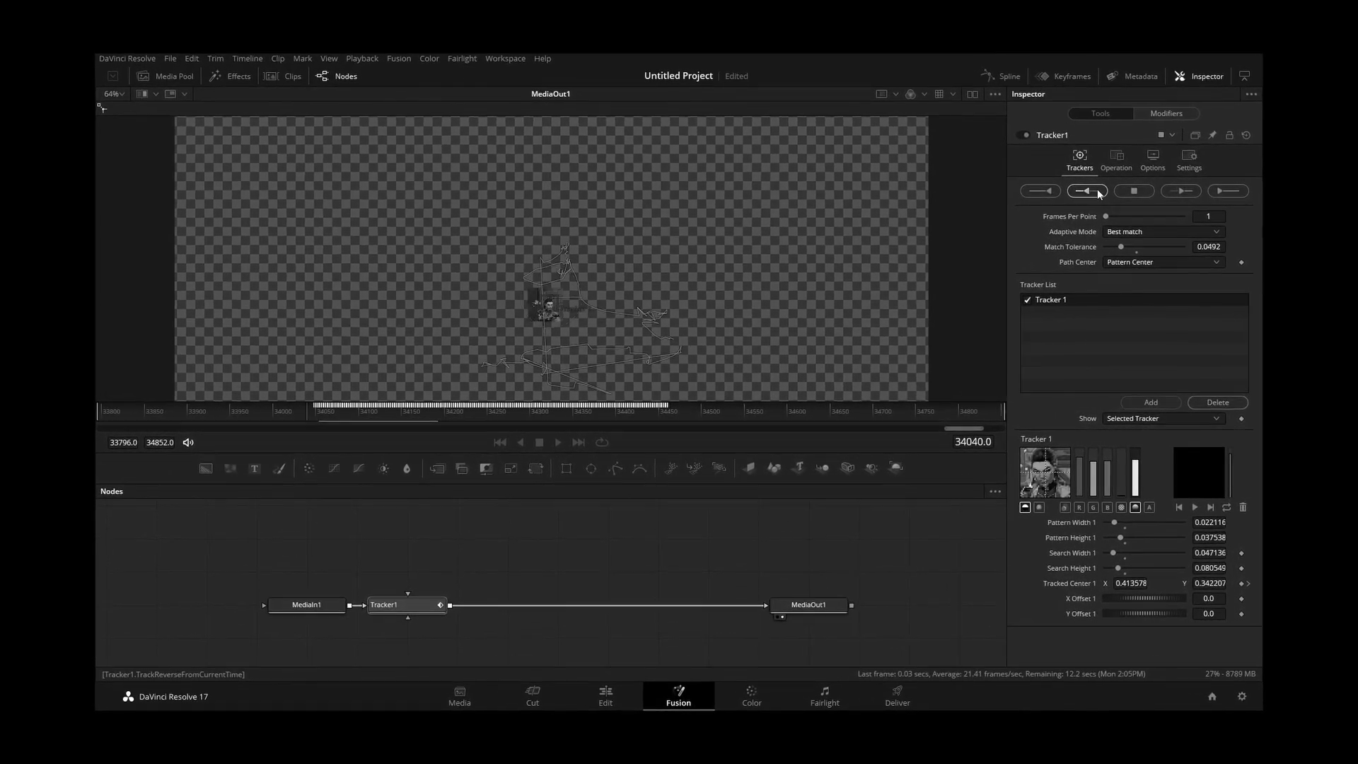
click(1147, 182)
click(787, 389)
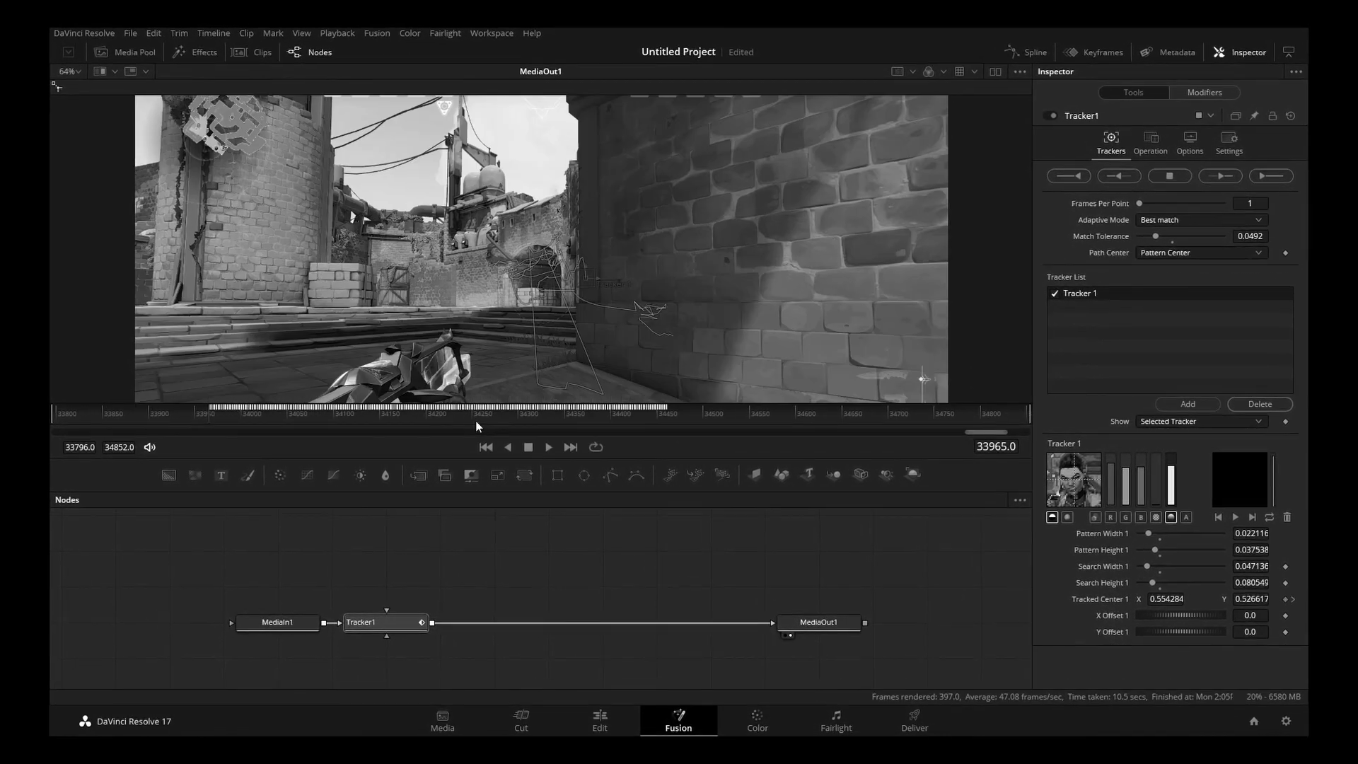
Scrub from frame 33975 to about 34191 to review the backward track
click(223, 418)
drag(206, 419, 330, 441)
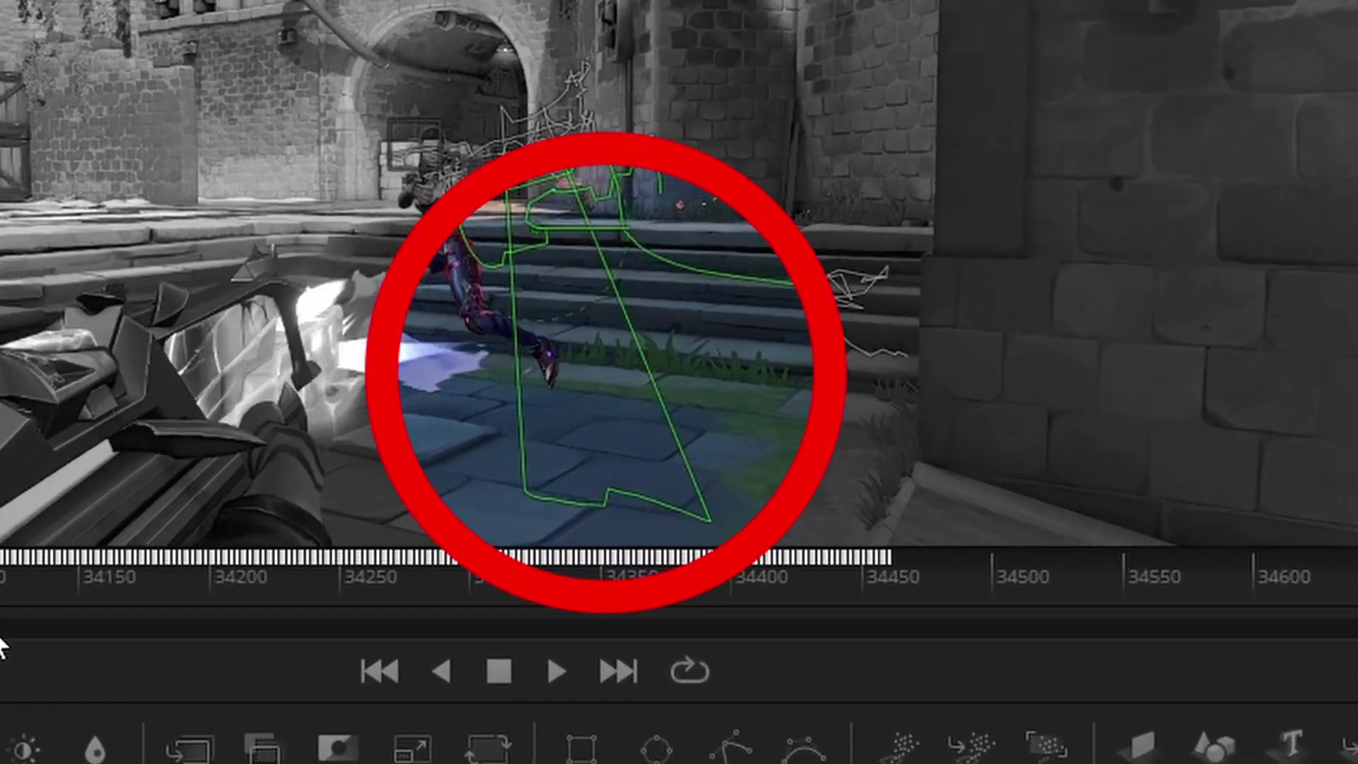
drag(0, 638, 254, 588)
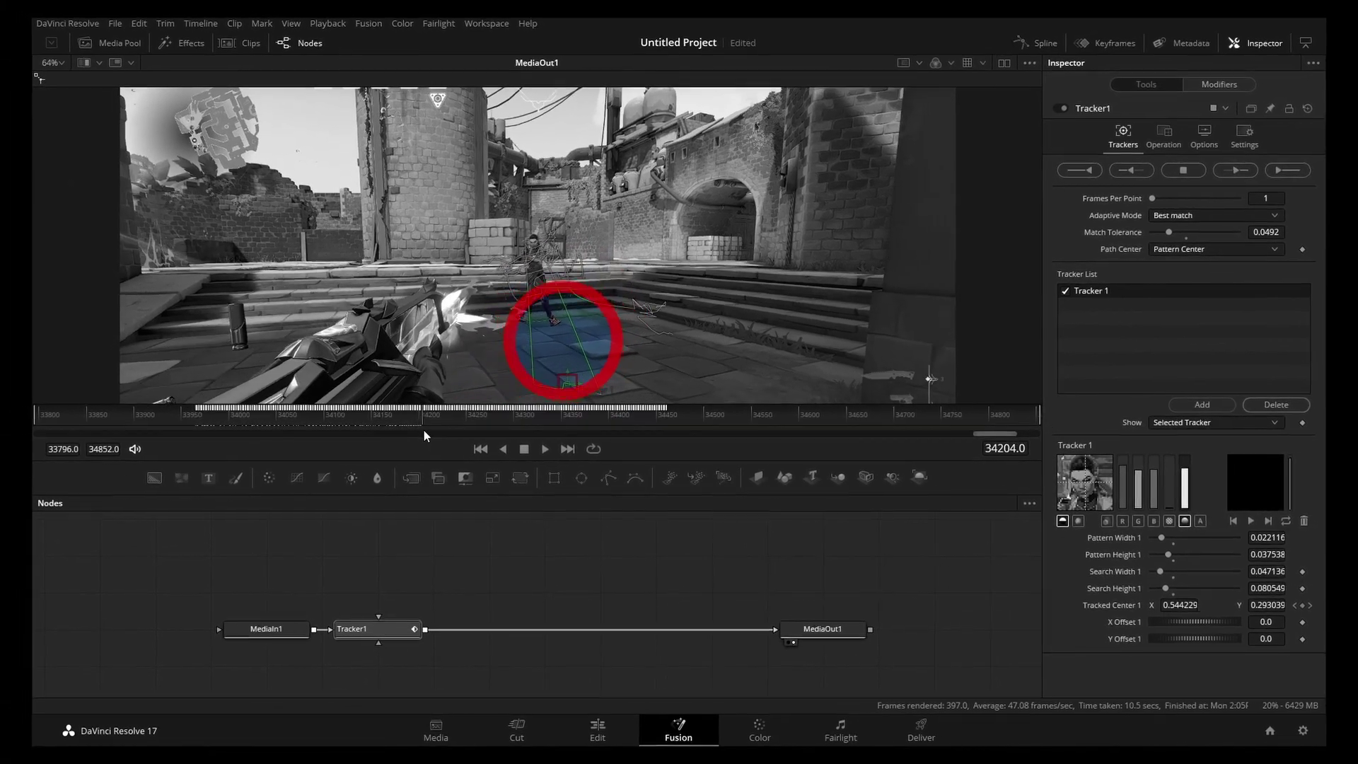
drag(423, 430, 451, 423)
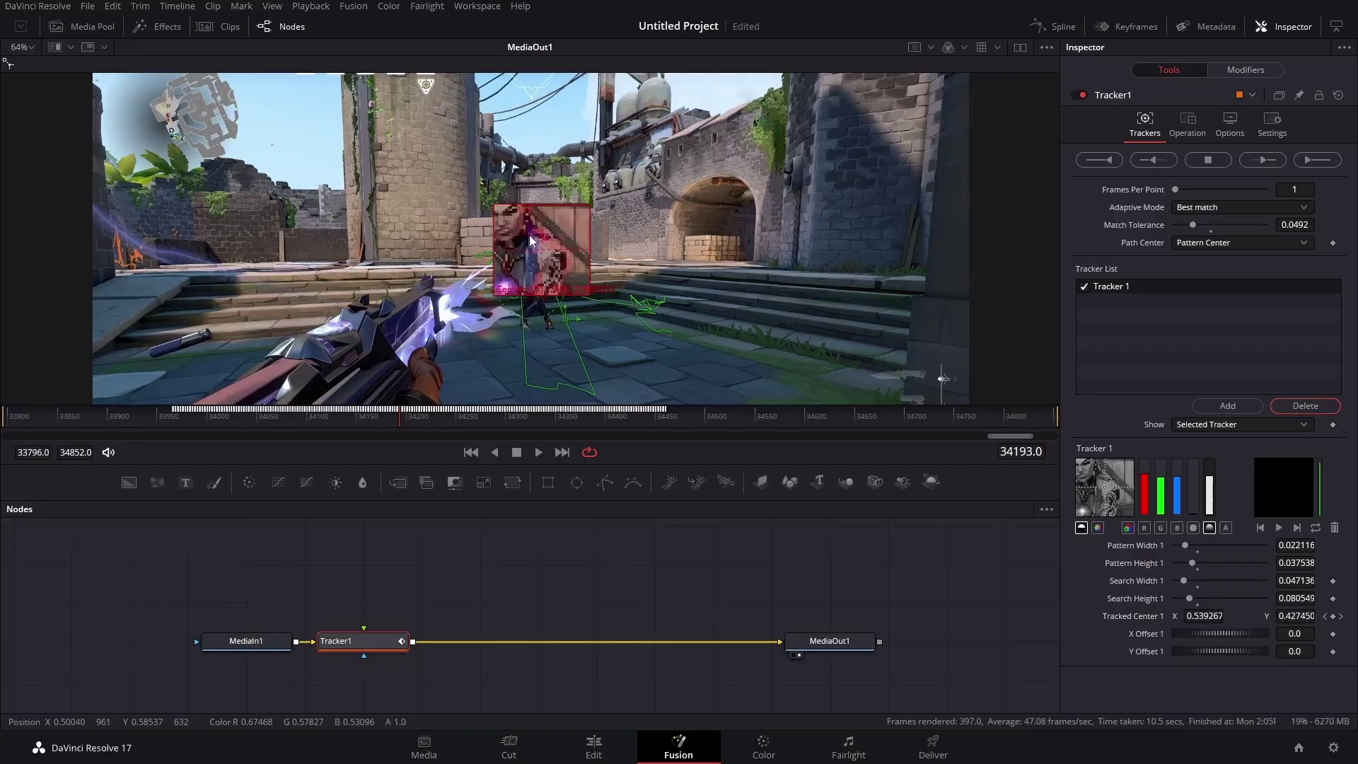
Re-centre the tracker on the head, track forward 78 frames from 34193, and review it
drag(532, 240, 535, 244)
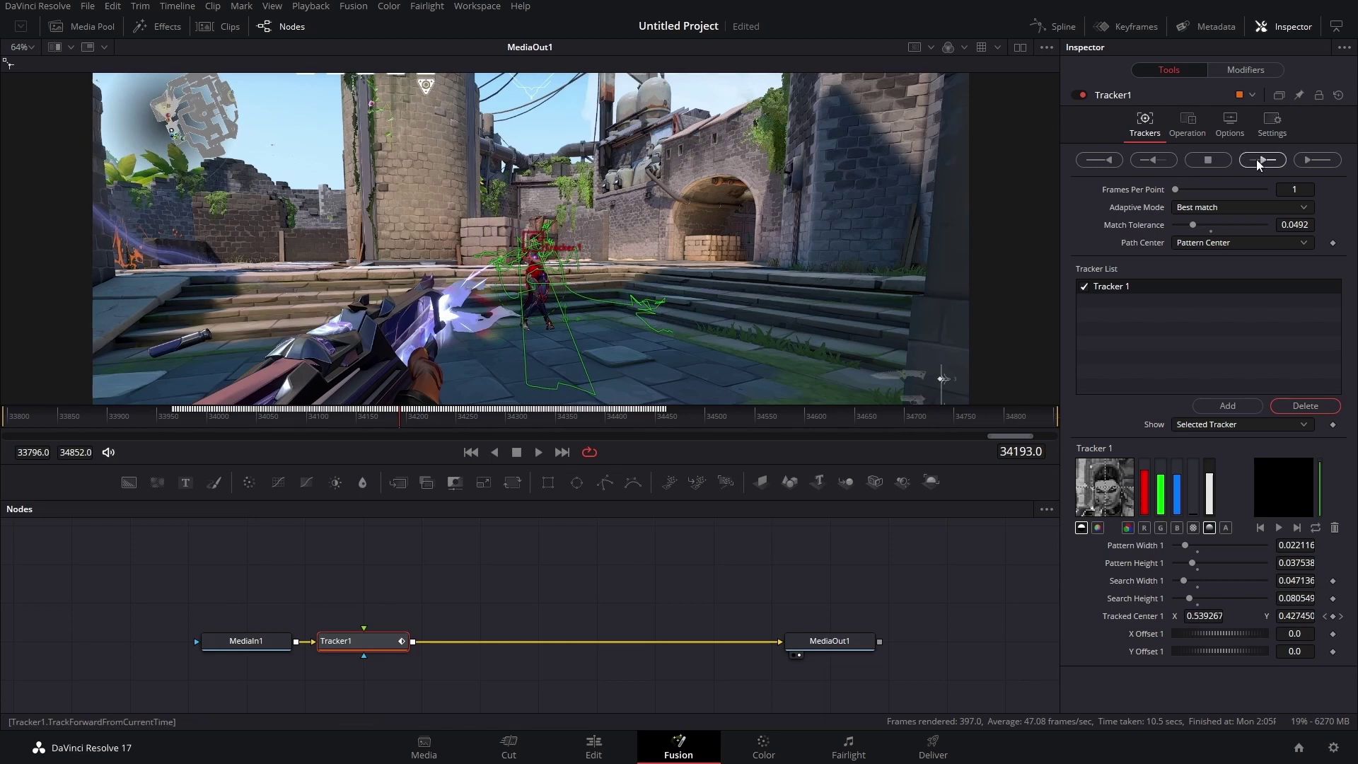
click(1259, 161)
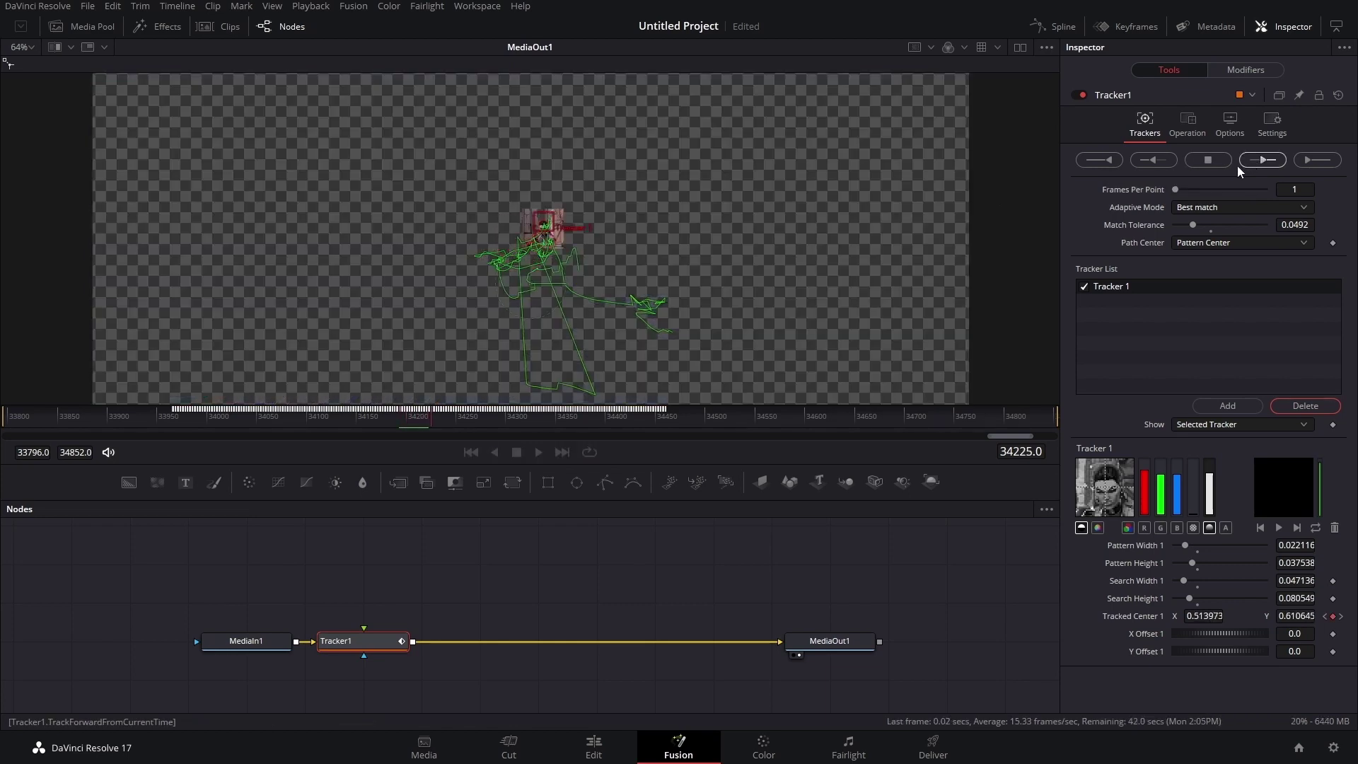
click(1202, 163)
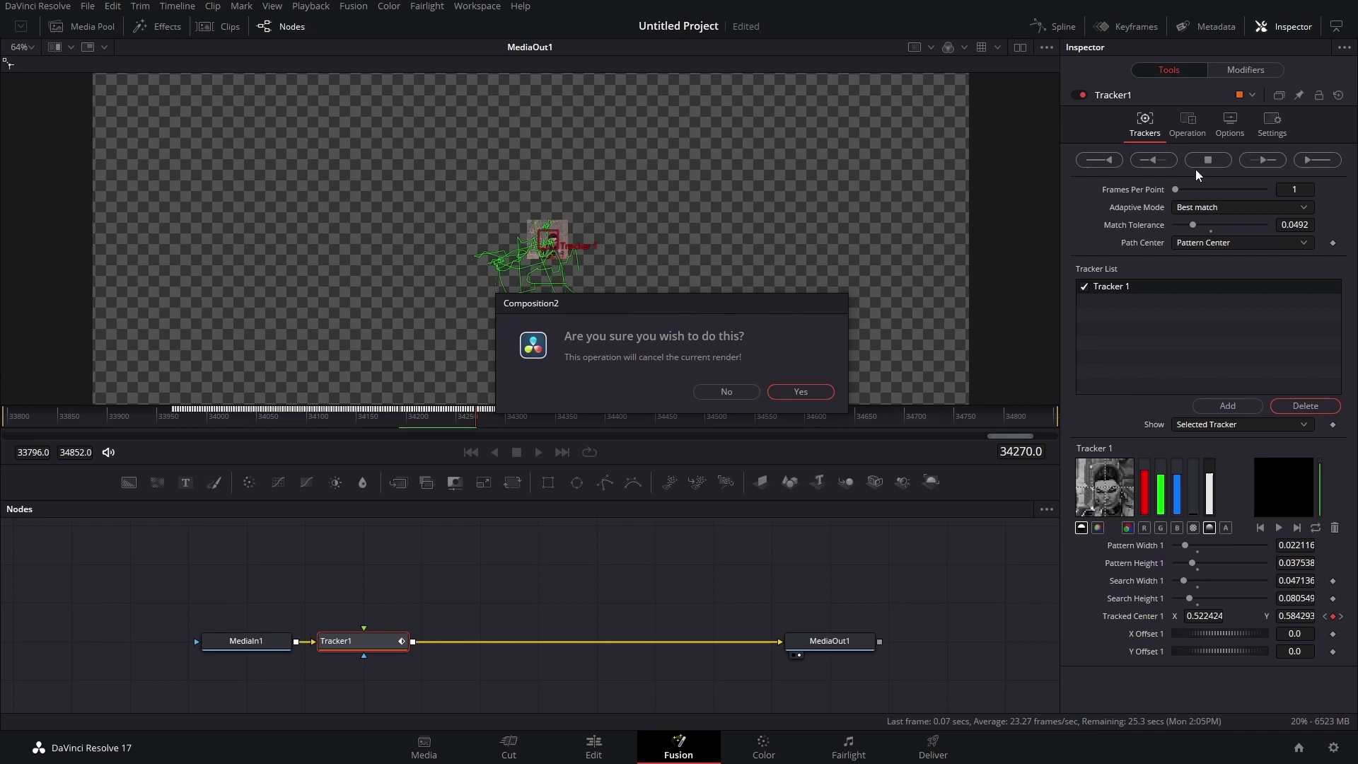
click(801, 392)
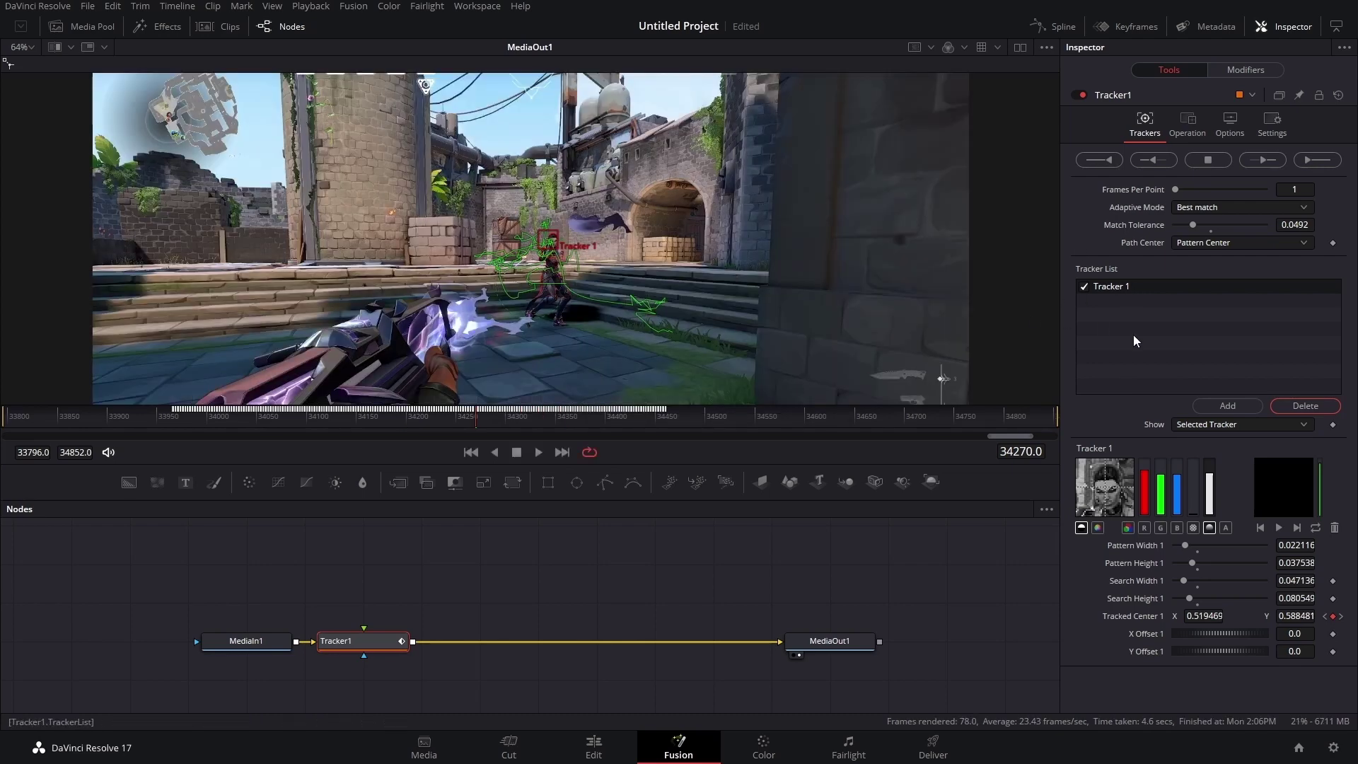
drag(472, 423, 273, 435)
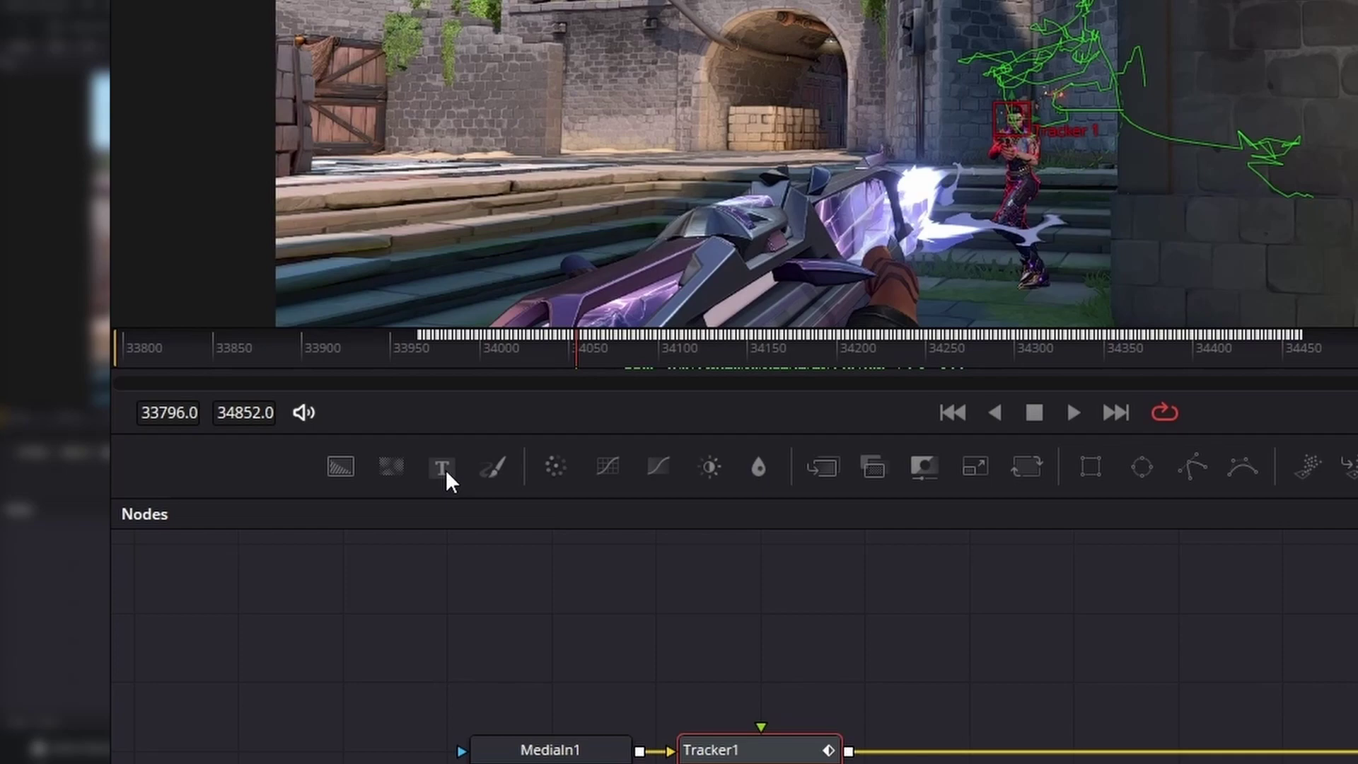
Drop a Text+ node above Tracker1, feeding its foreground input
drag(645, 456, 1131, 731)
drag(382, 599, 362, 638)
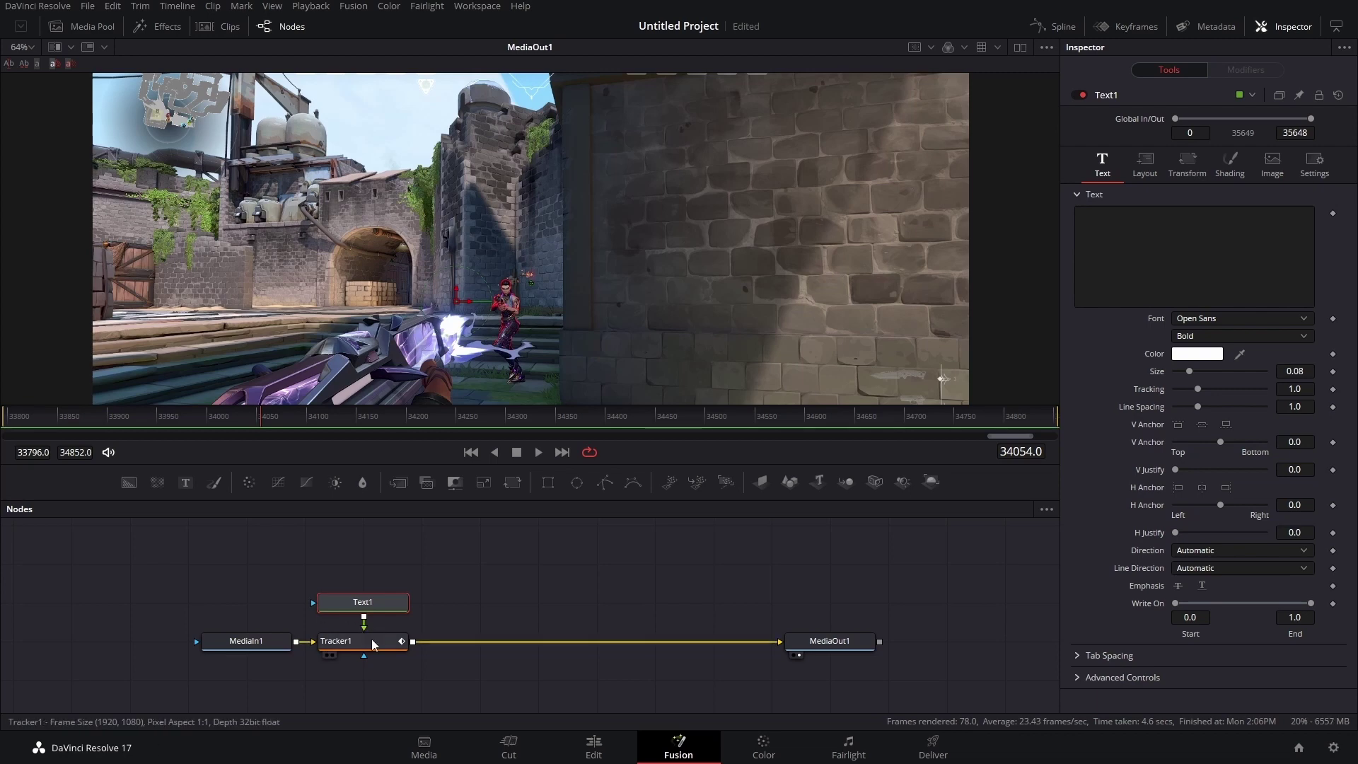
Enter 'Example Text' as the title and switch to a comic-style font
click(1156, 238)
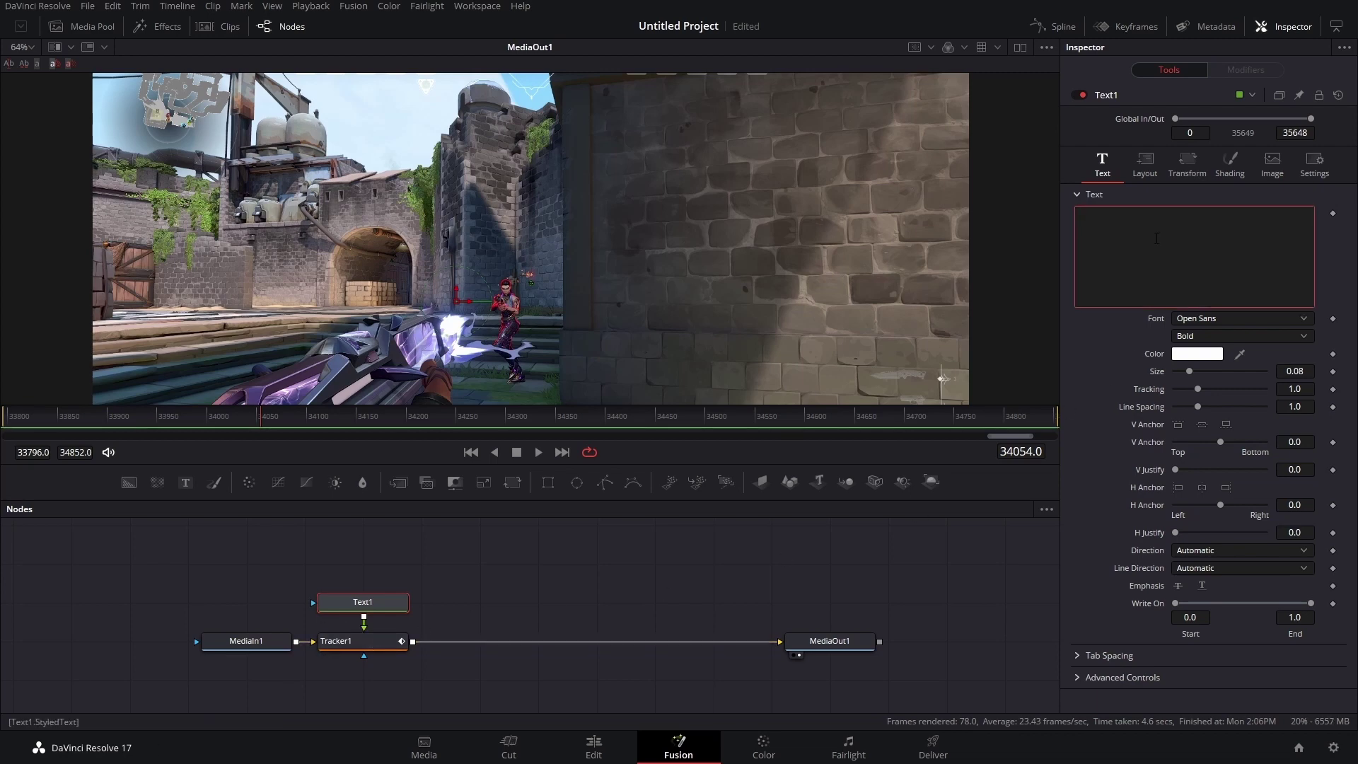
text(Example Text)
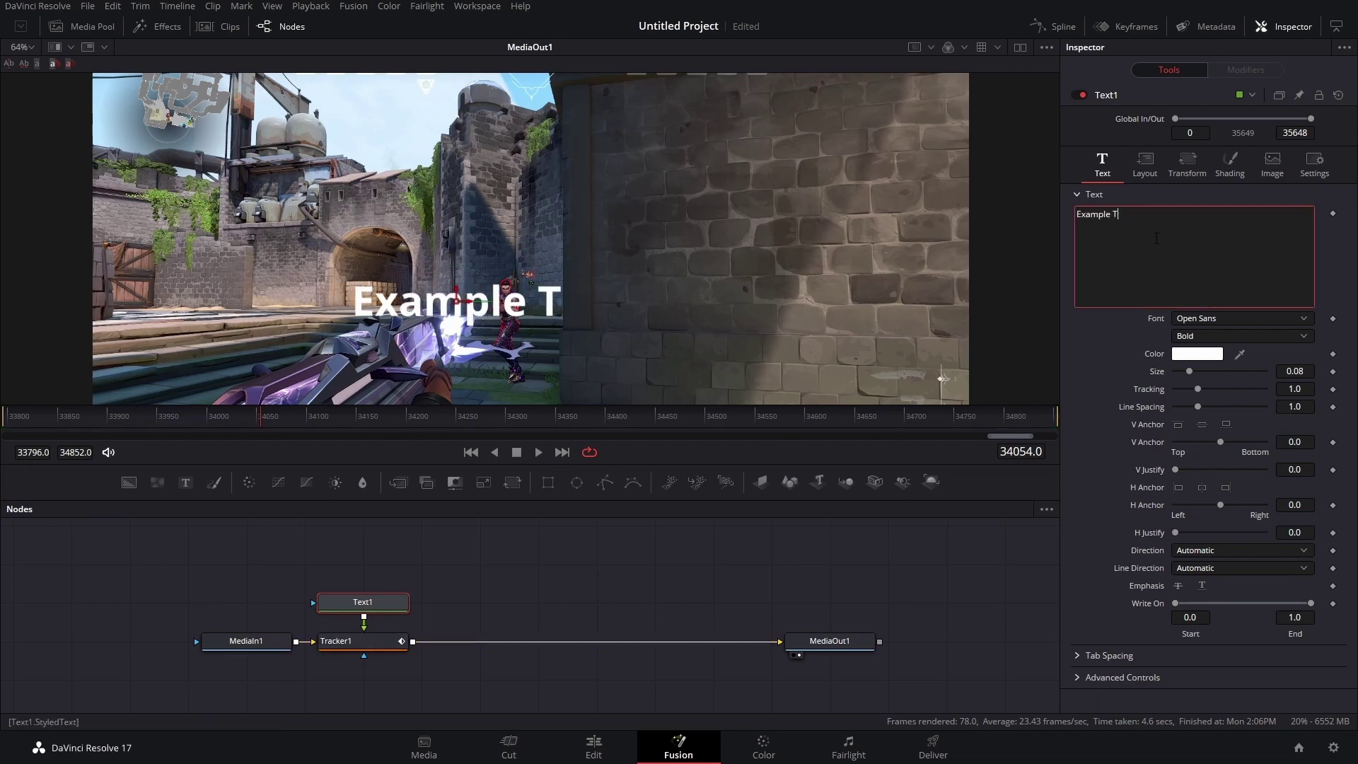
click(1225, 320)
click(1200, 405)
Recolour shading element 3, Black Shadow, to pure red
click(1230, 165)
click(1219, 212)
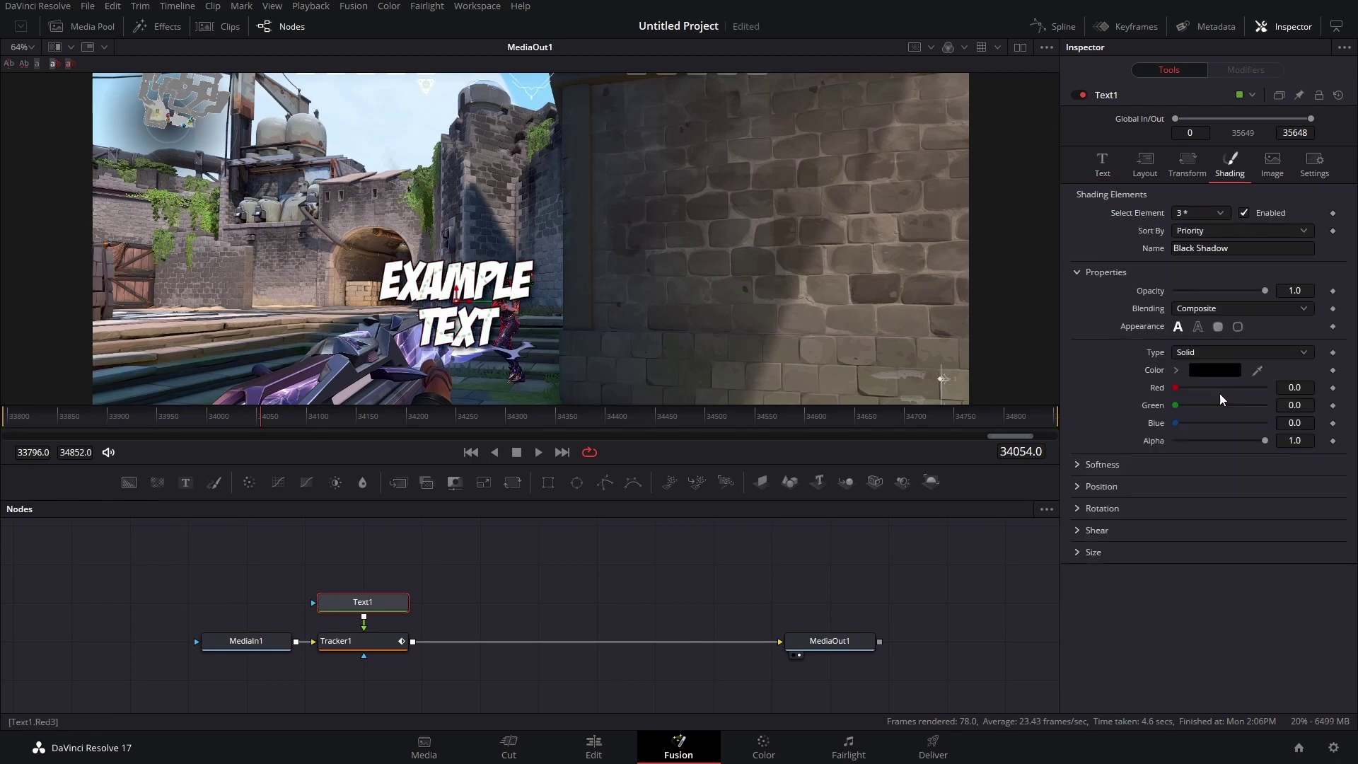
click(1219, 388)
Set the viewer zoom to Fit and check the title across later frames
click(29, 46)
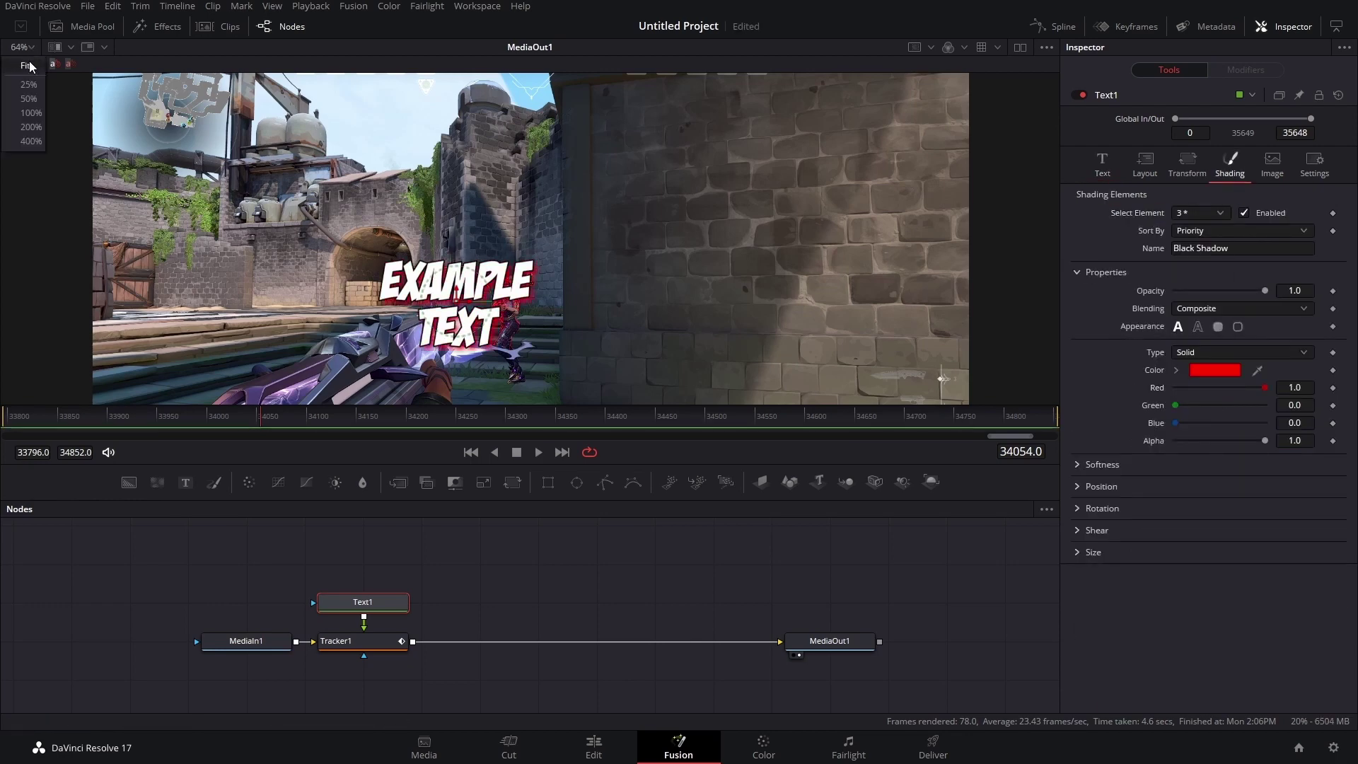
click(23, 99)
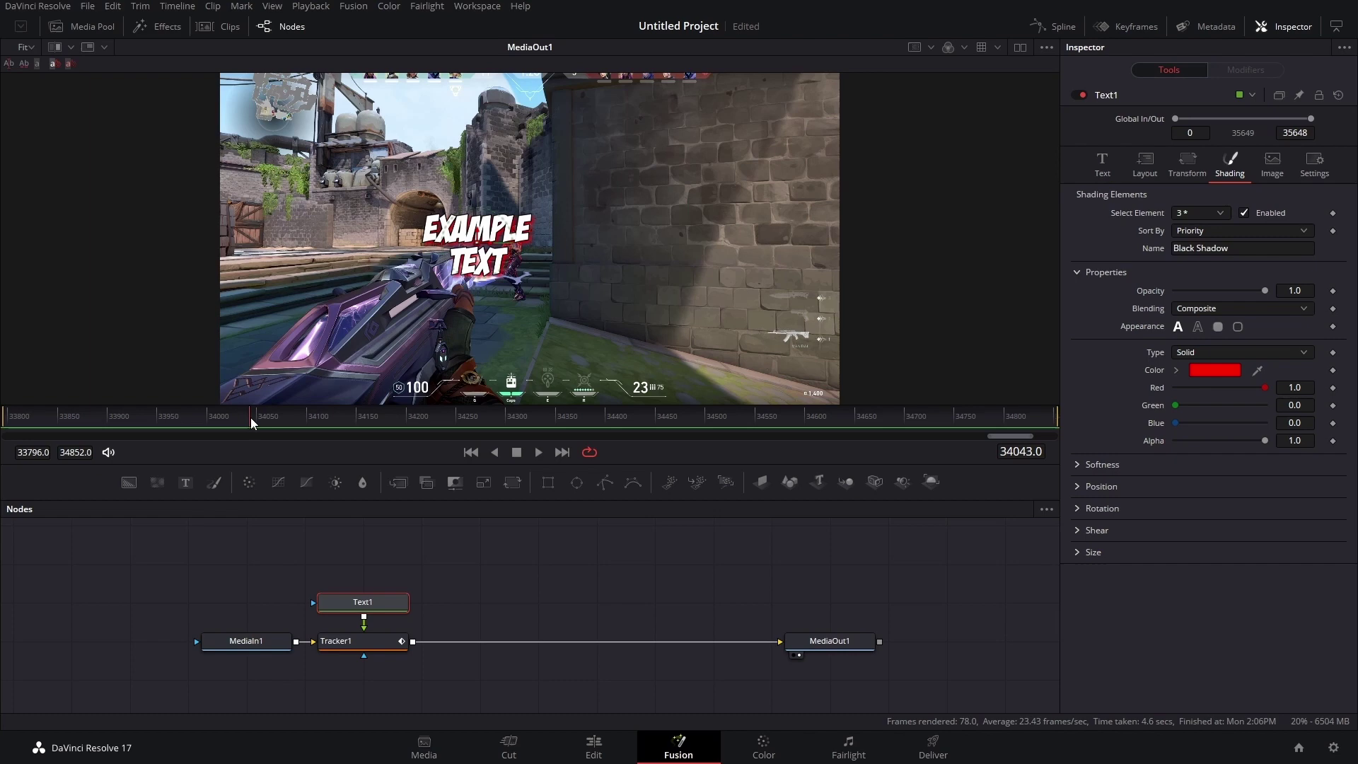
drag(234, 418, 367, 417)
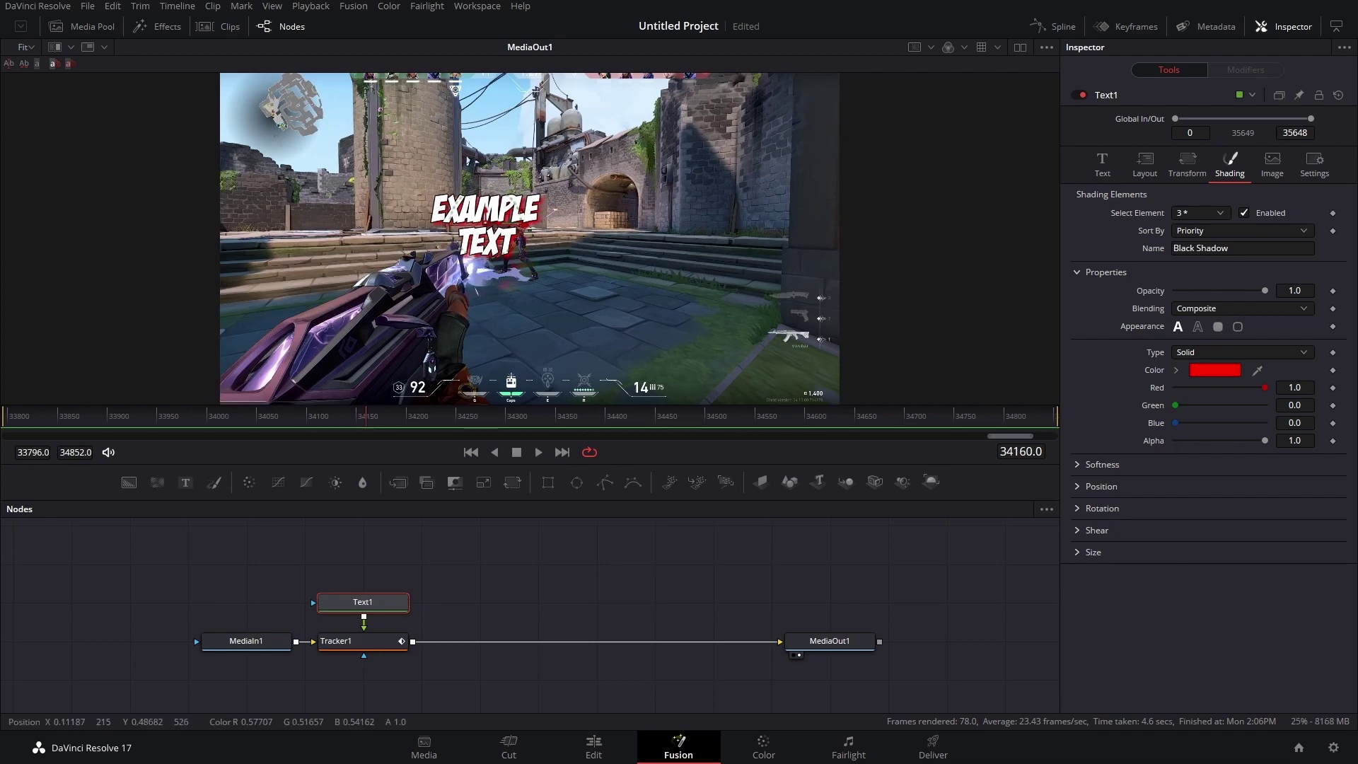
Set EXAMPLE TEXT's center to X 0.44732, Y 0.44089, then drag it above the enemy's head
scroll(490, 240, up, 4)
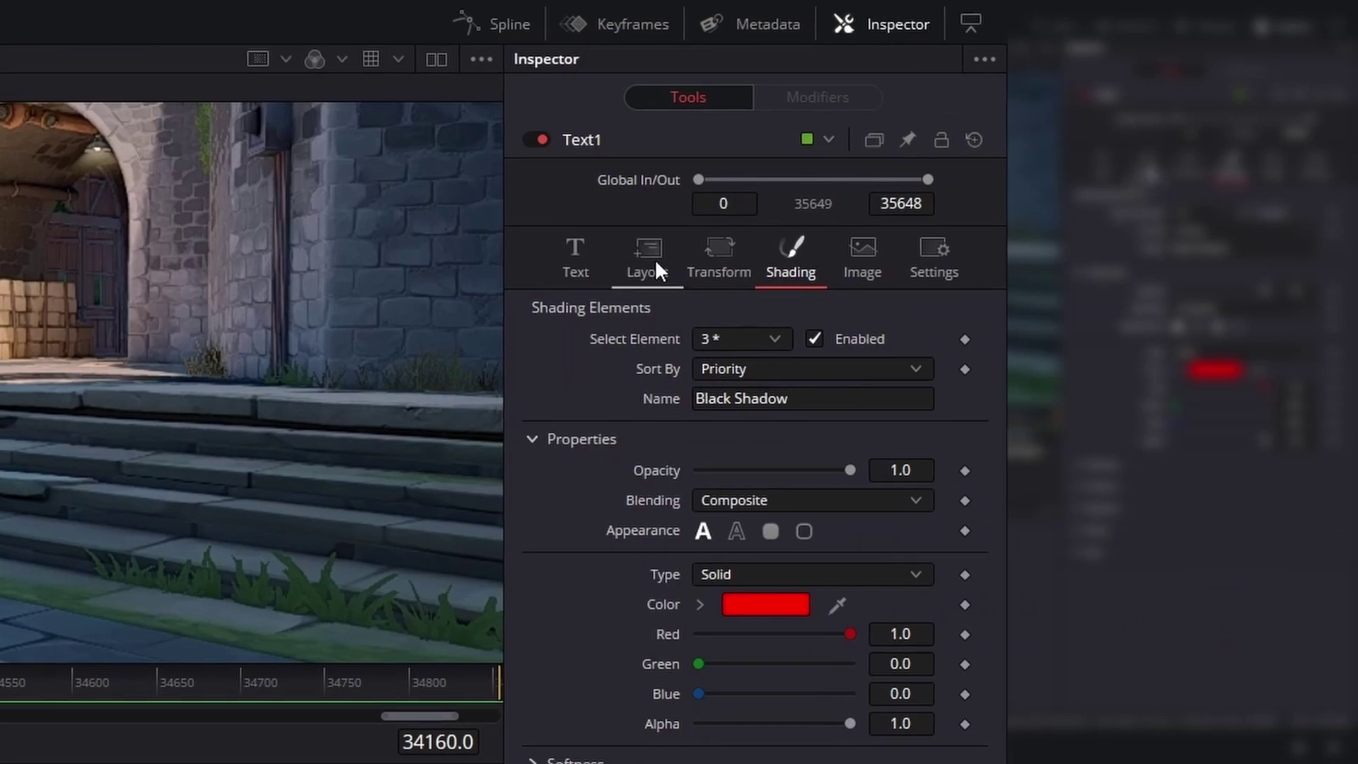
click(655, 259)
drag(895, 365, 838, 365)
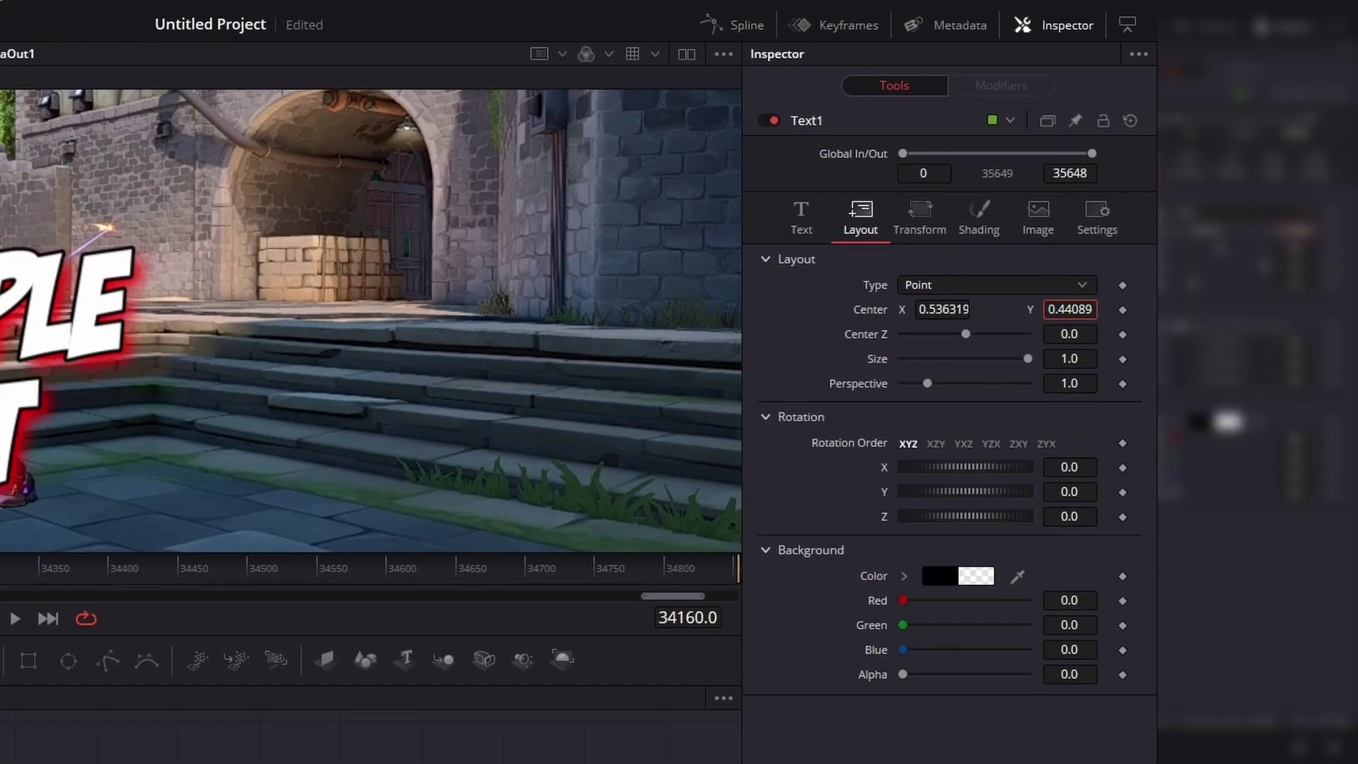
drag(537, 294, 441, 293)
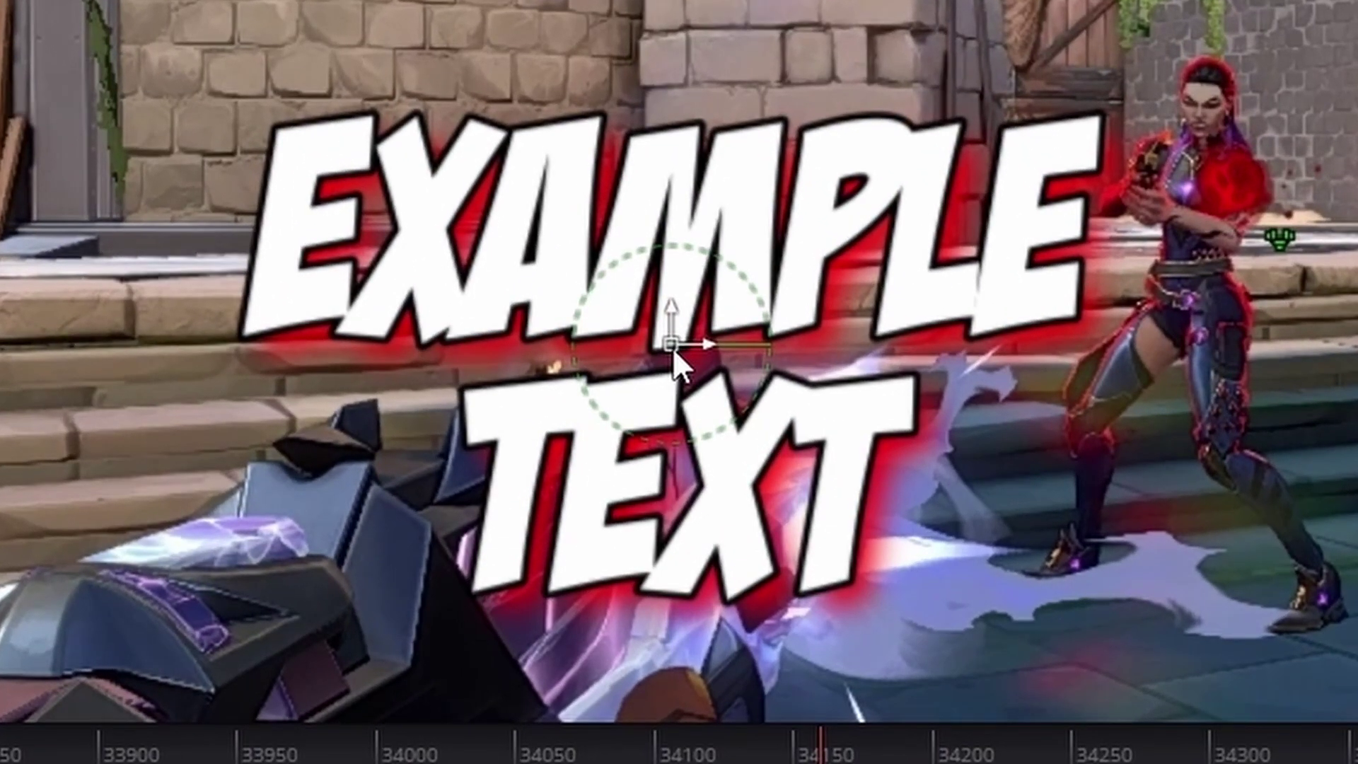
drag(673, 346, 796, 142)
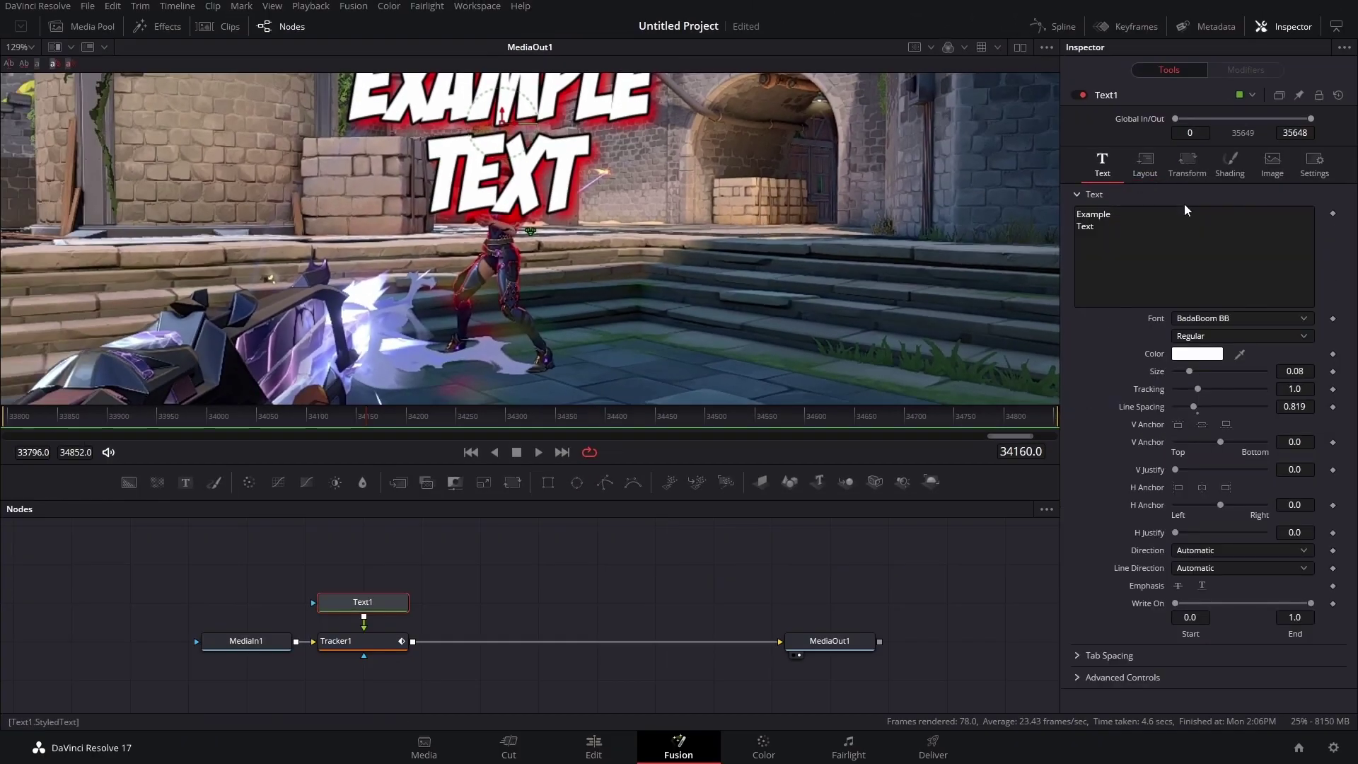
Shrink the title to size 0.036, preview playback, and stop at frame 34015
drag(1287, 367, 1260, 369)
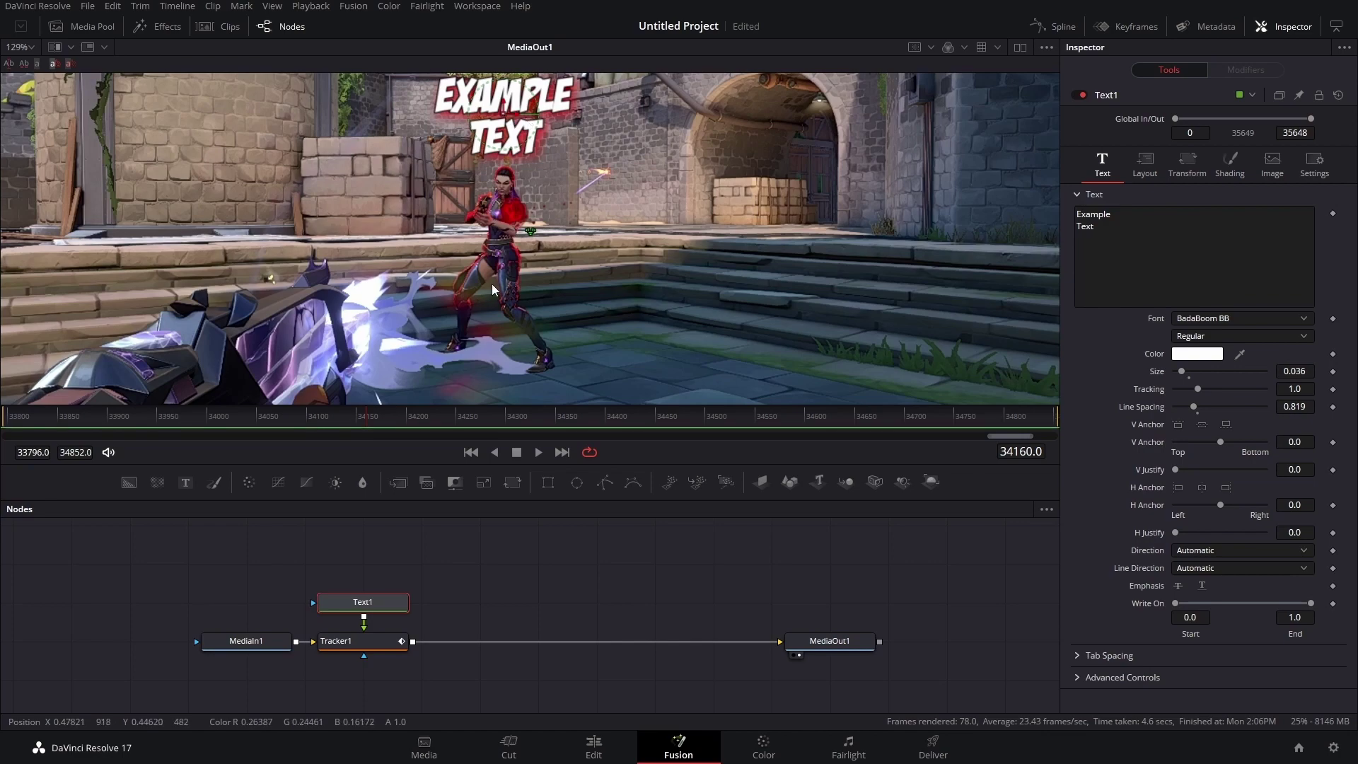
scroll(497, 281, down, 5)
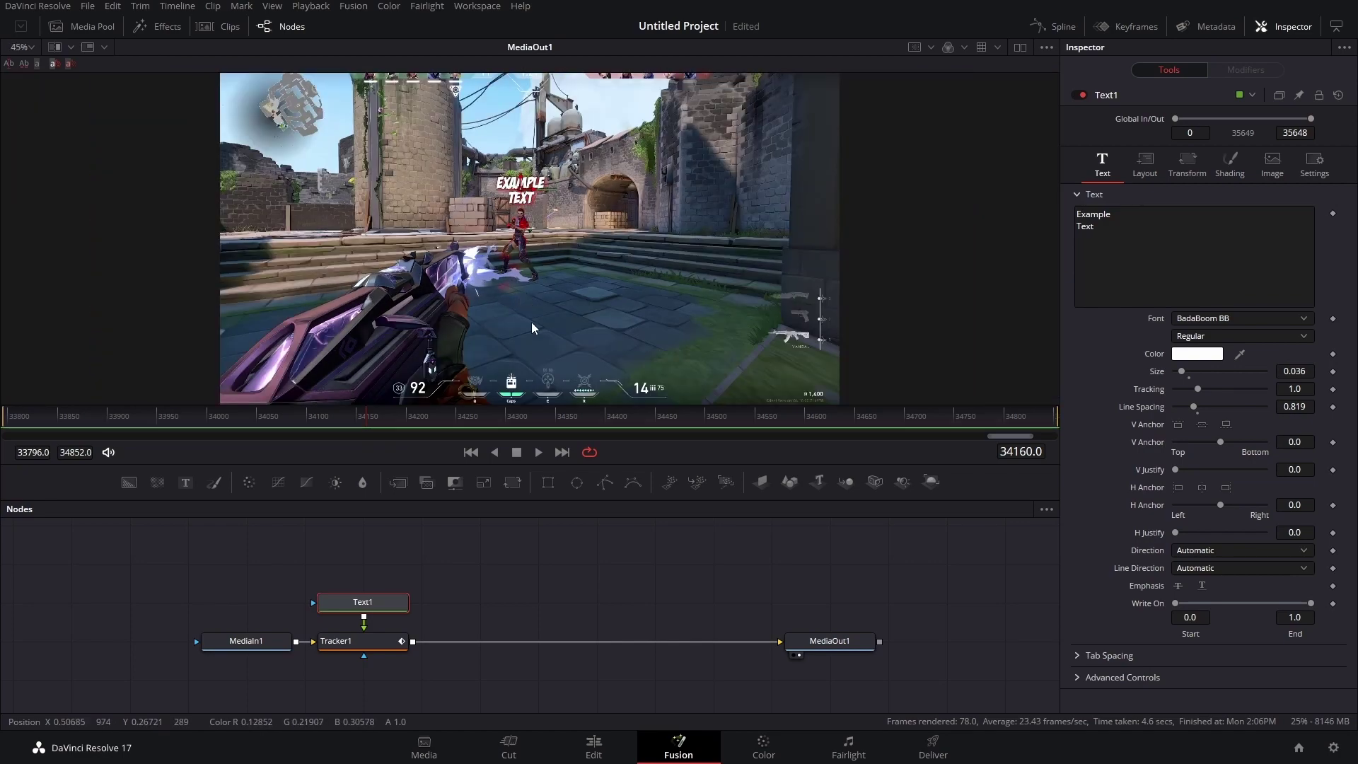
click(539, 453)
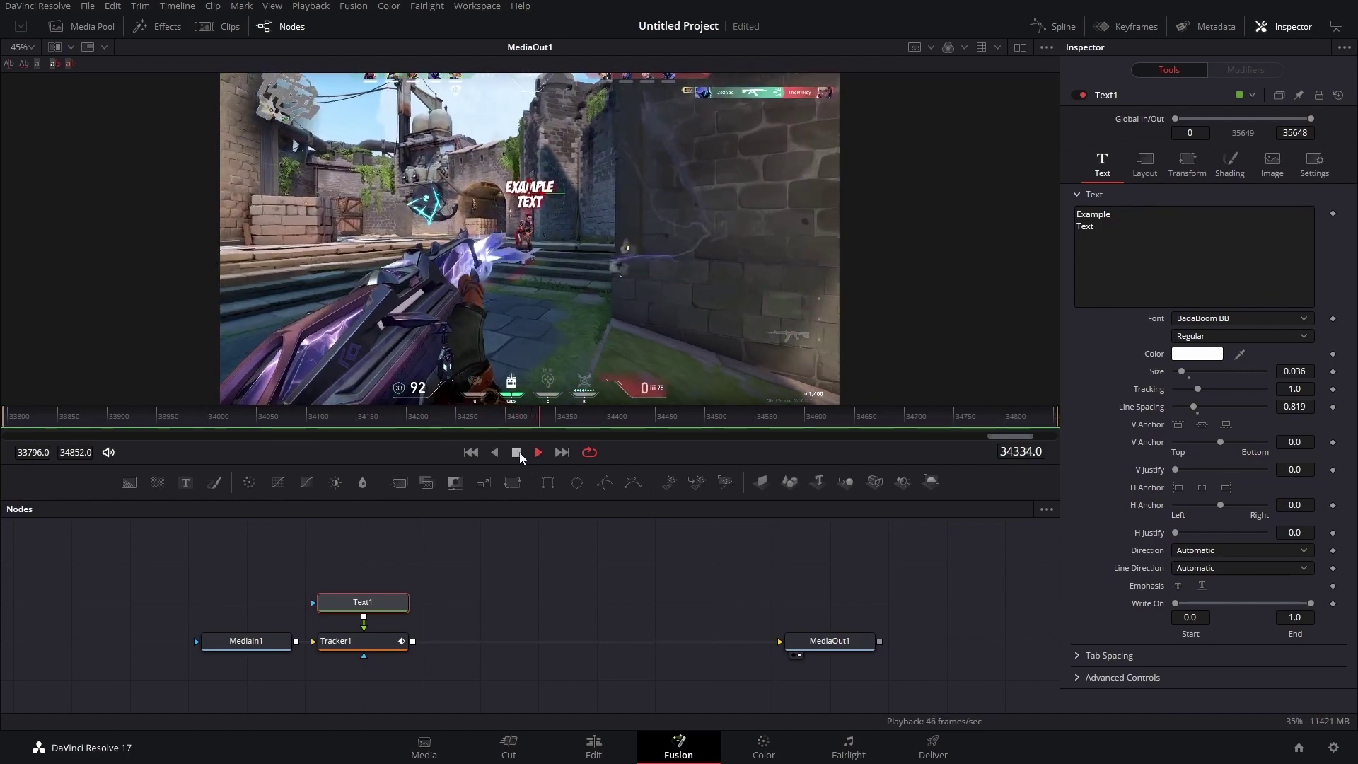
click(517, 453)
click(222, 419)
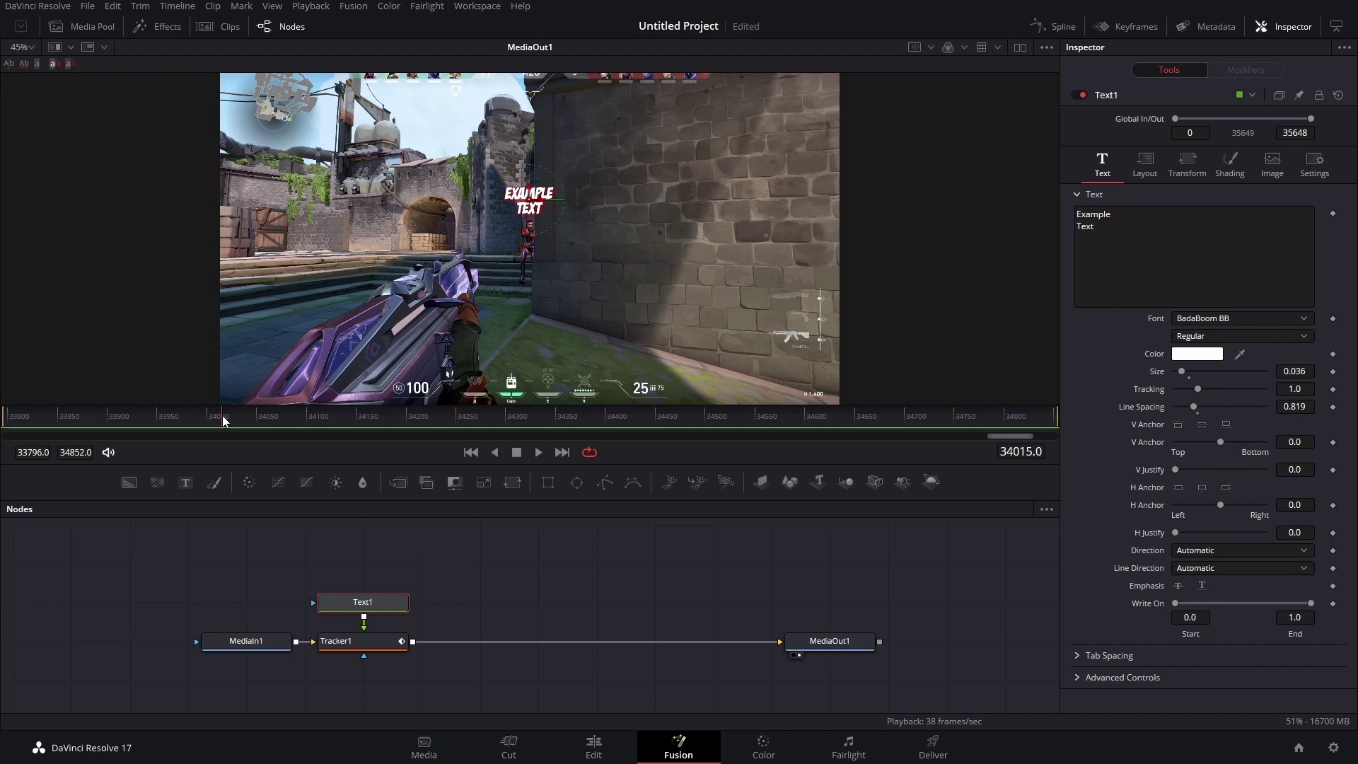
Set the text Size to 0 at frame 34431, after the enemy dies
drag(222, 418, 634, 426)
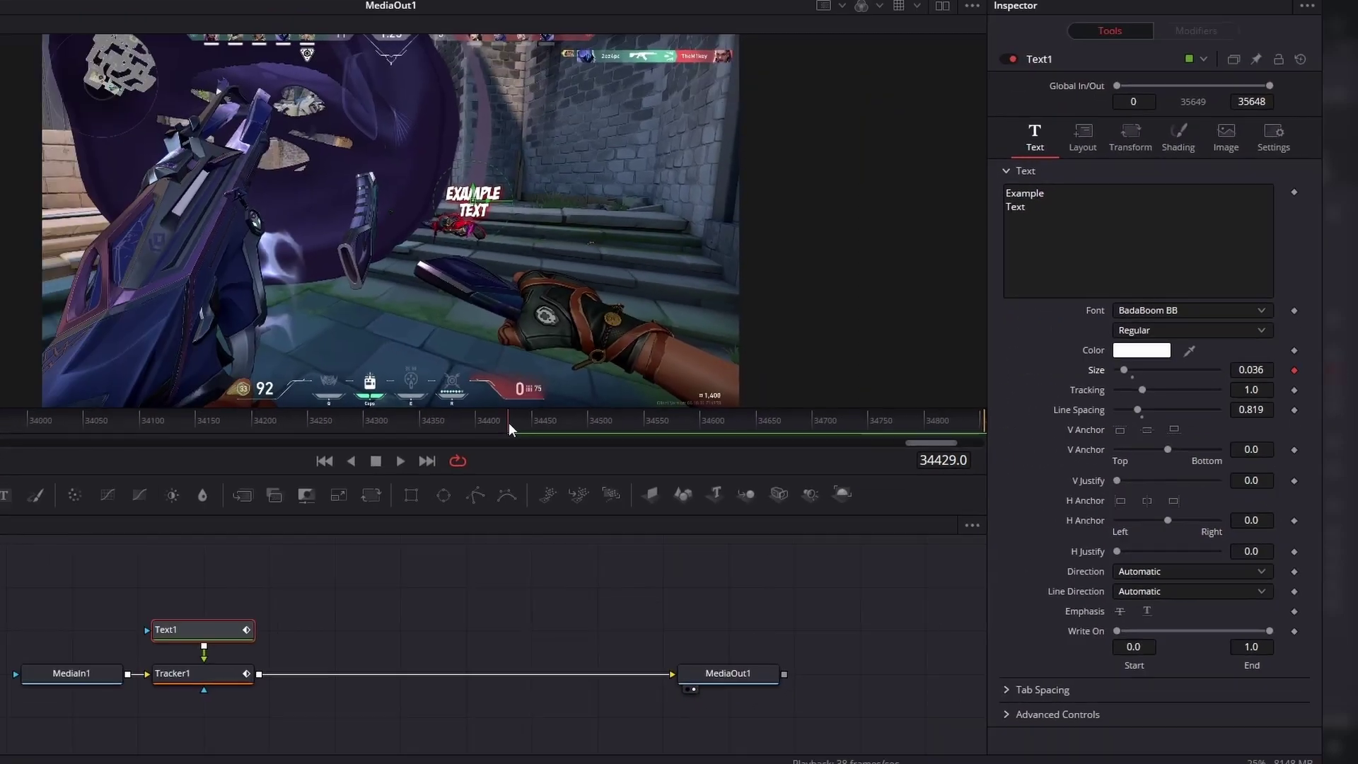
click(510, 424)
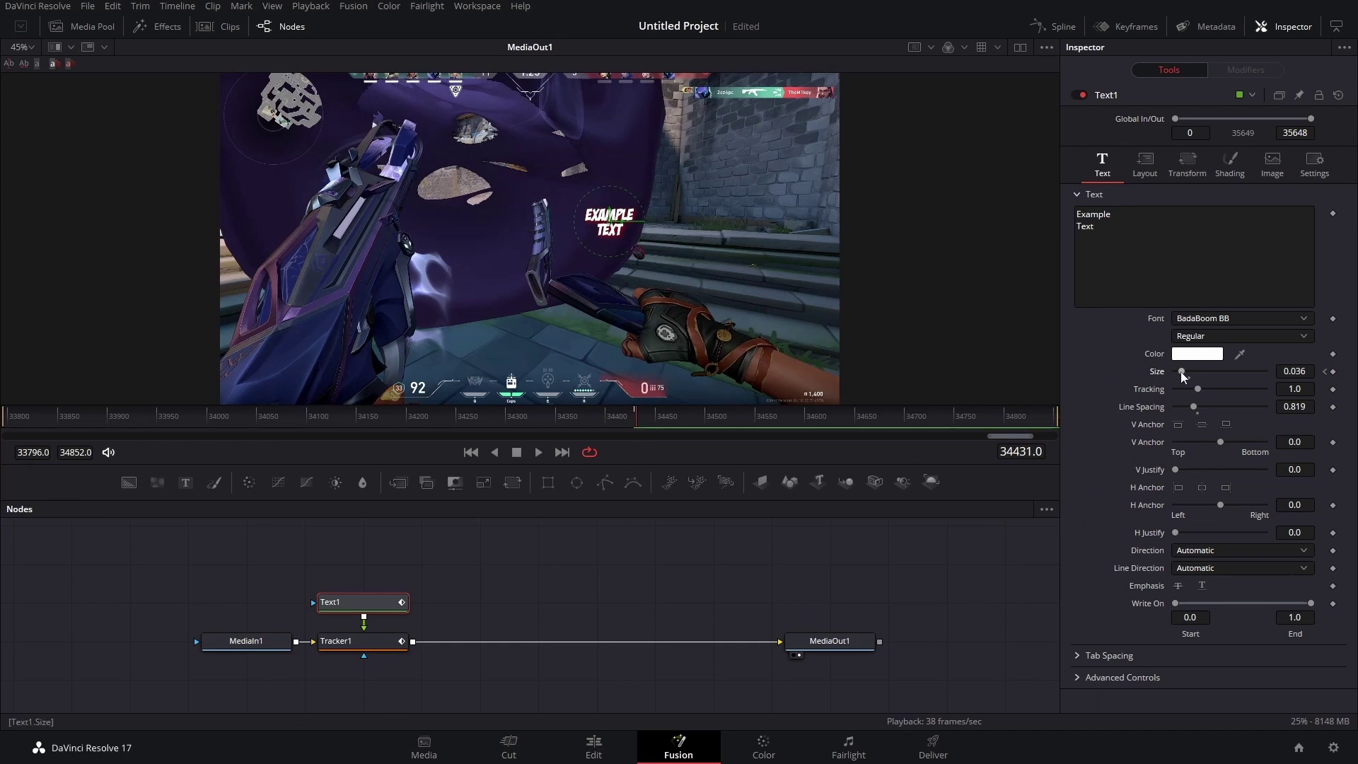
drag(1182, 371, 901, 367)
click(634, 420)
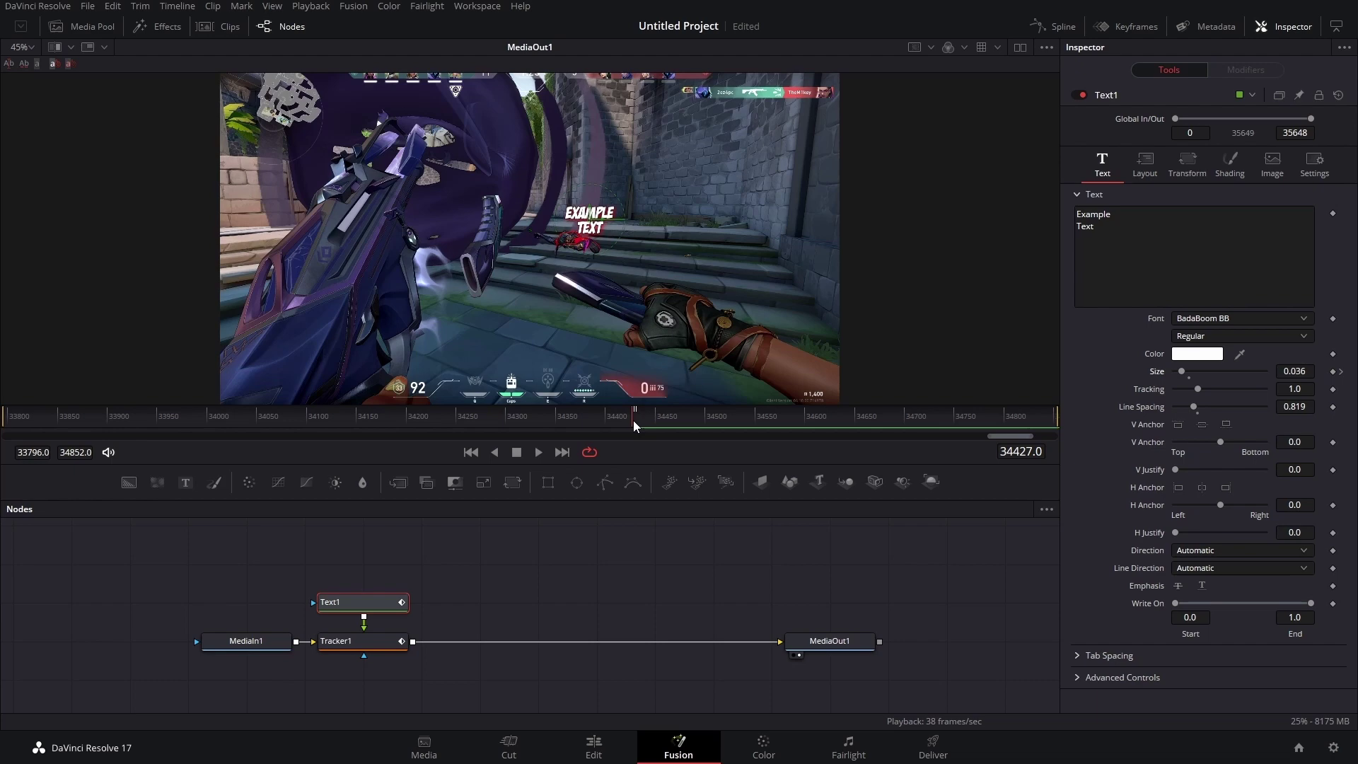
click(638, 420)
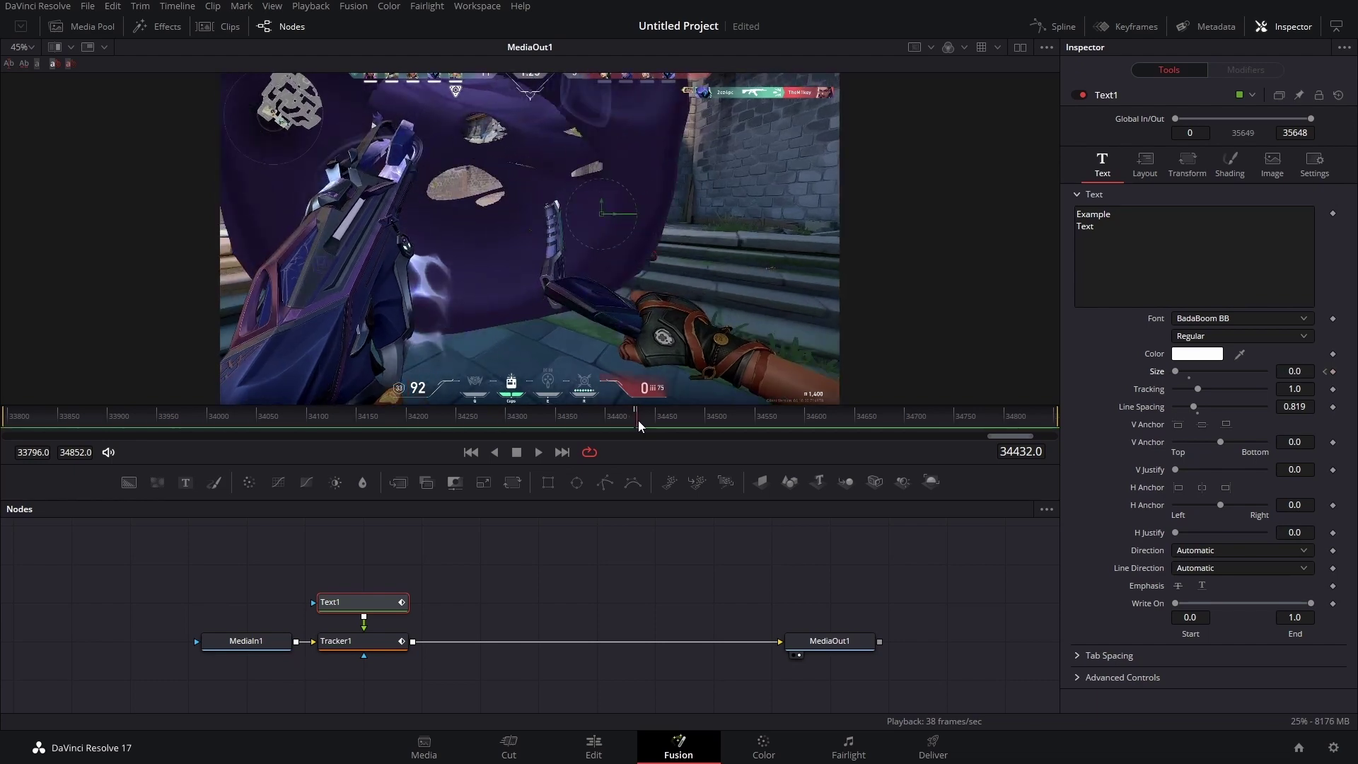
Add a 0.036 Size keyframe at frame 34028 and preview the text popping in
click(215, 427)
click(218, 427)
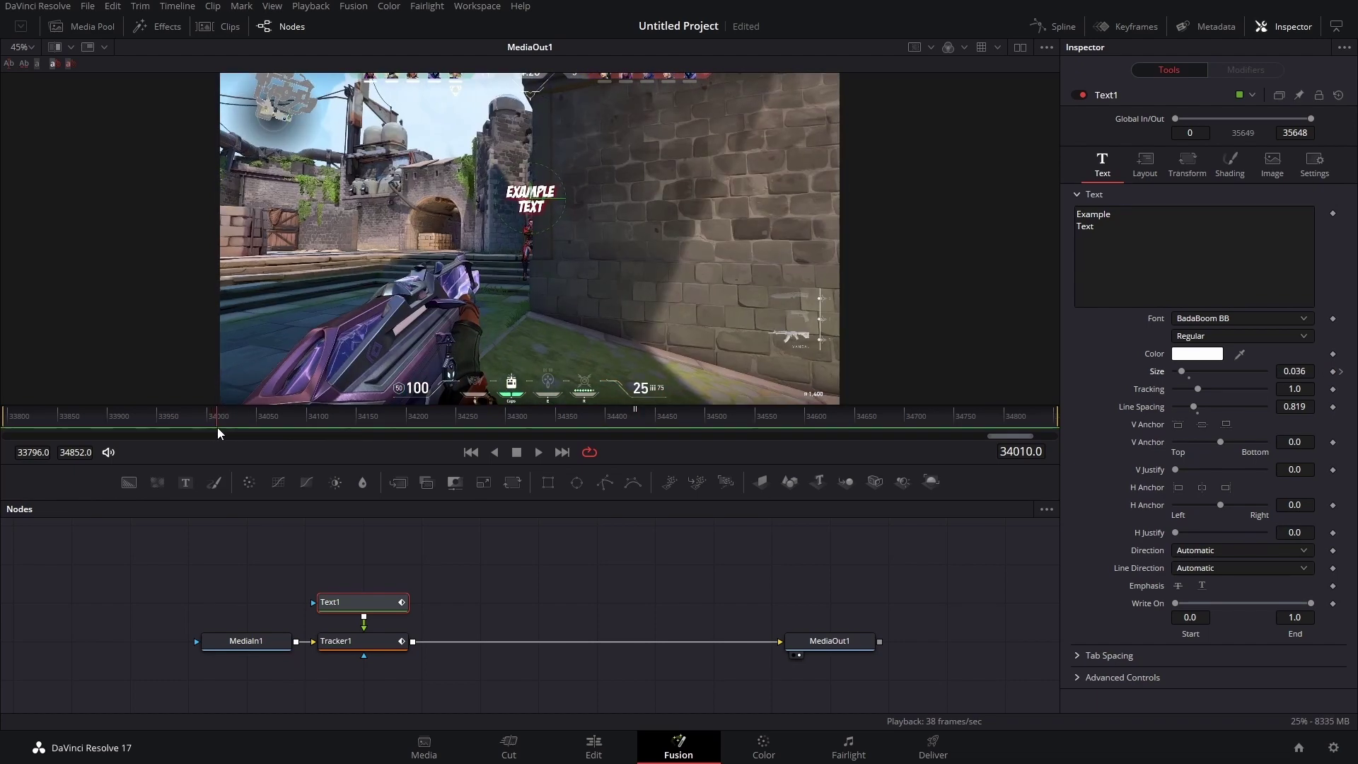
drag(218, 427, 243, 430)
click(1333, 372)
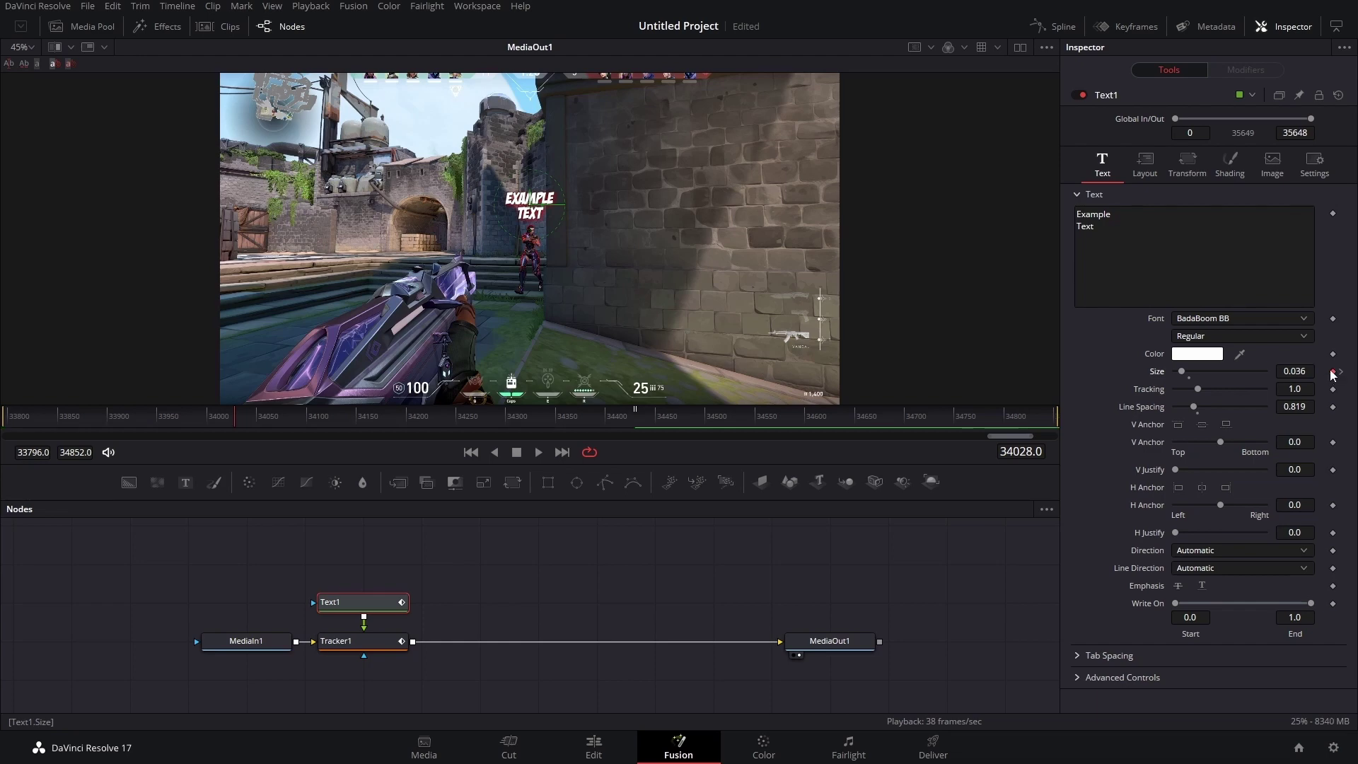
drag(234, 423, 212, 428)
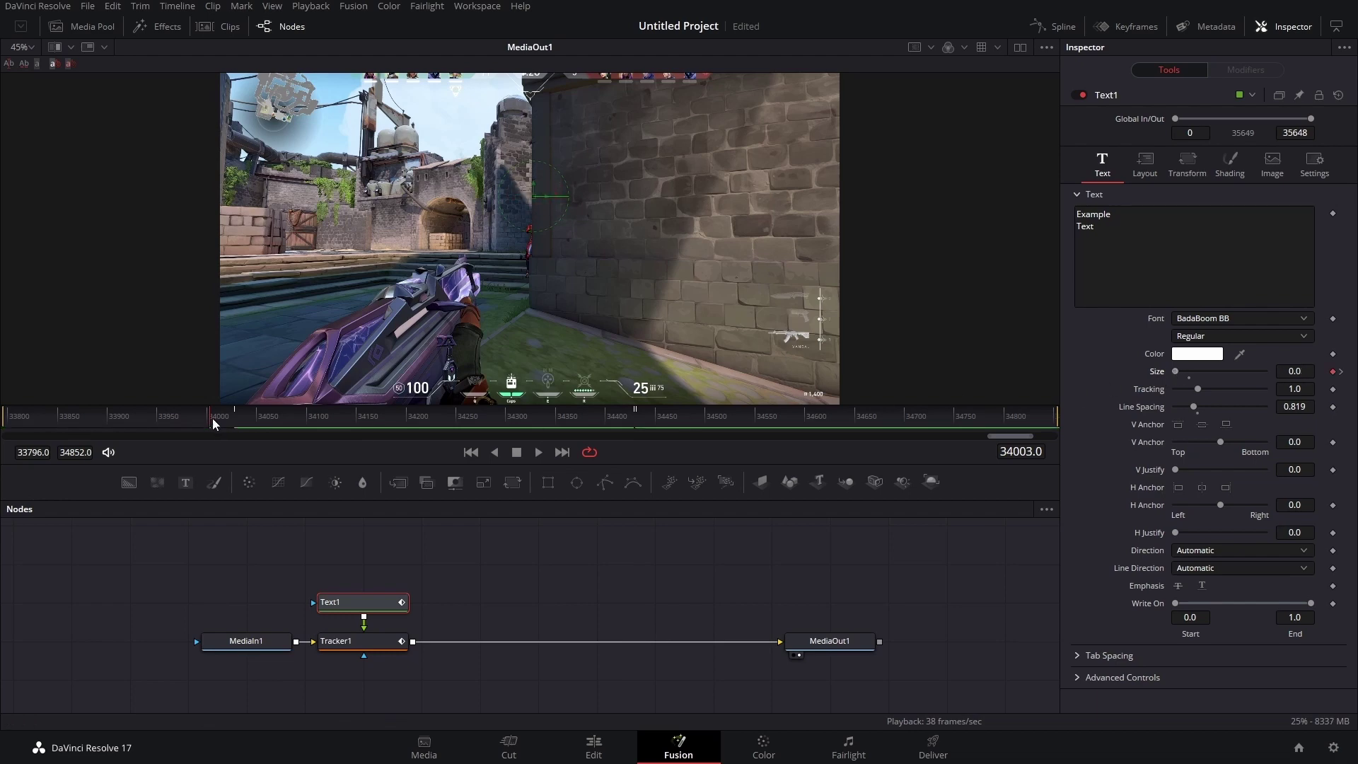
drag(211, 424, 270, 434)
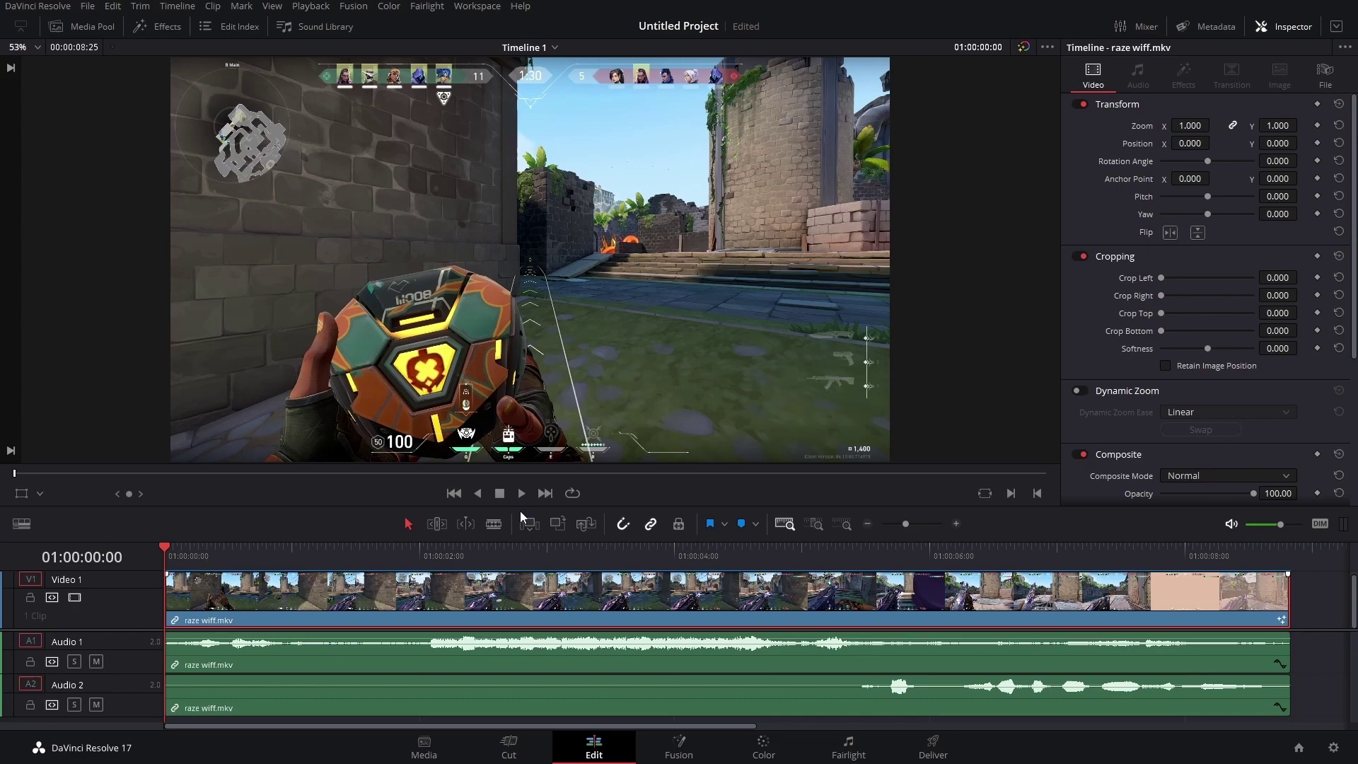
Play the edited clip, then load the Replay clip's Timeline 1 into the viewer
click(521, 493)
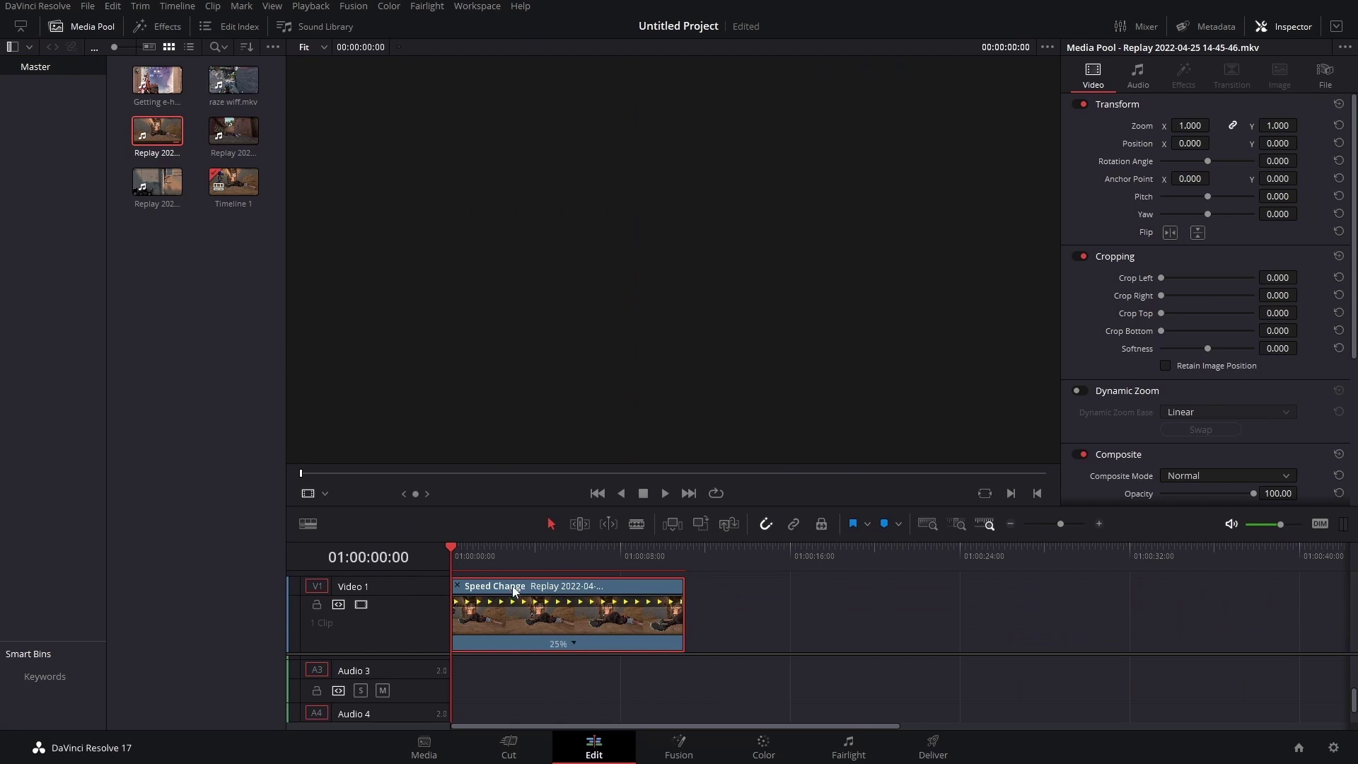
click(514, 591)
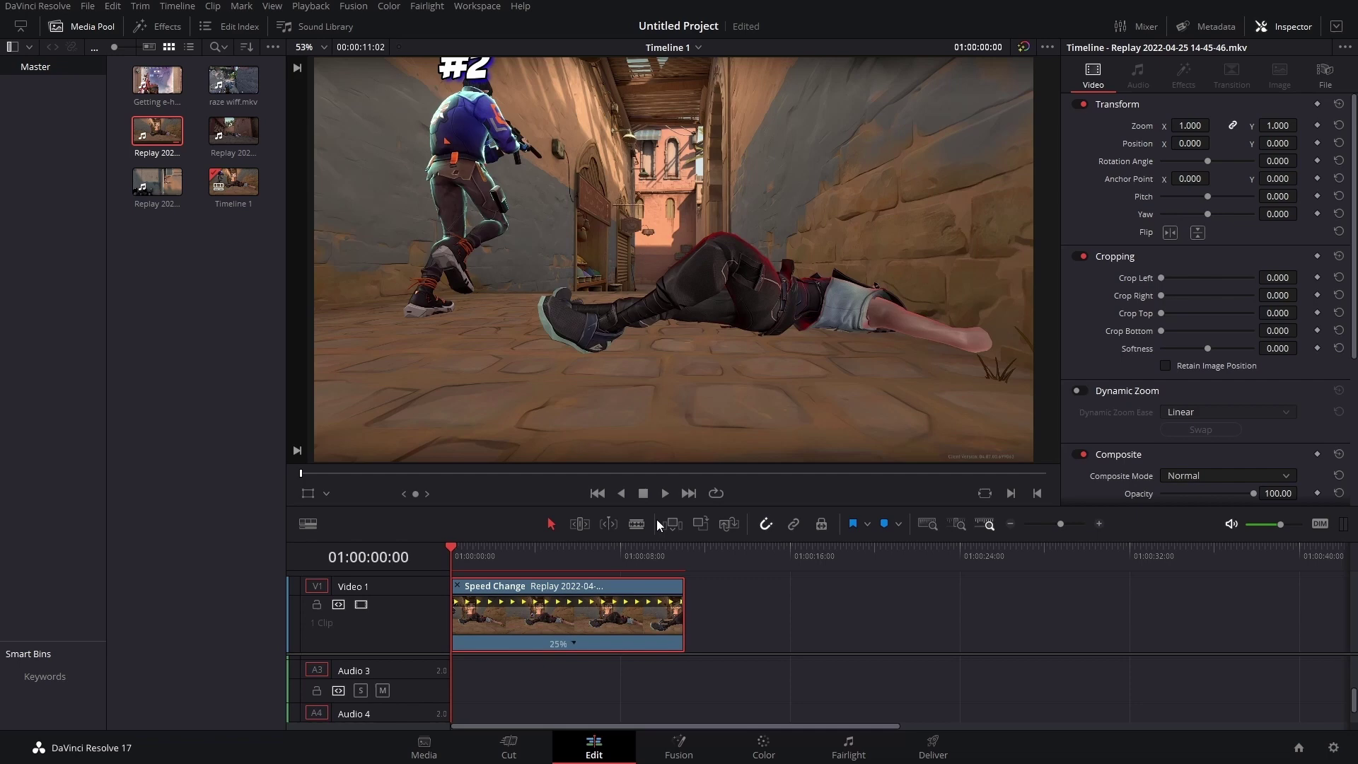
Play the replay clip, stop and return to the first frame, then play it again
click(668, 493)
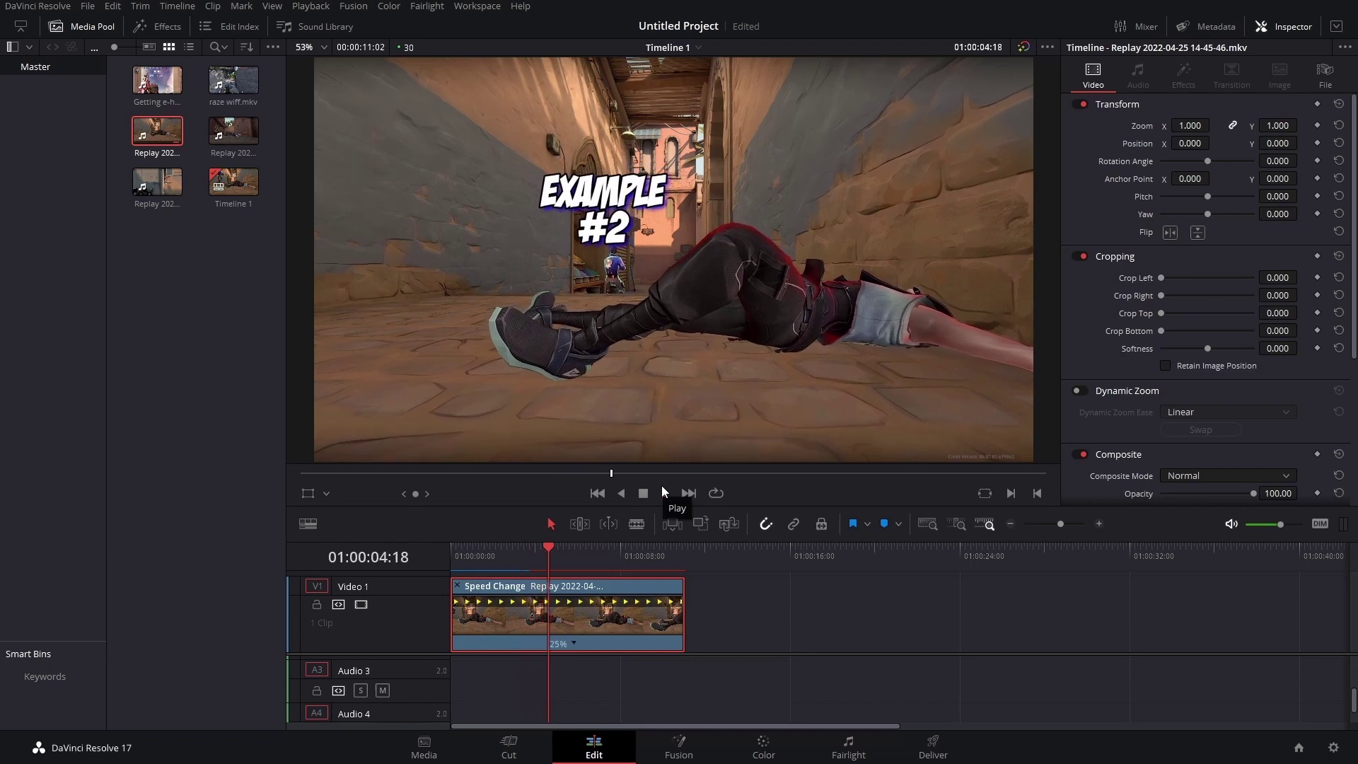
click(643, 492)
click(593, 493)
click(667, 493)
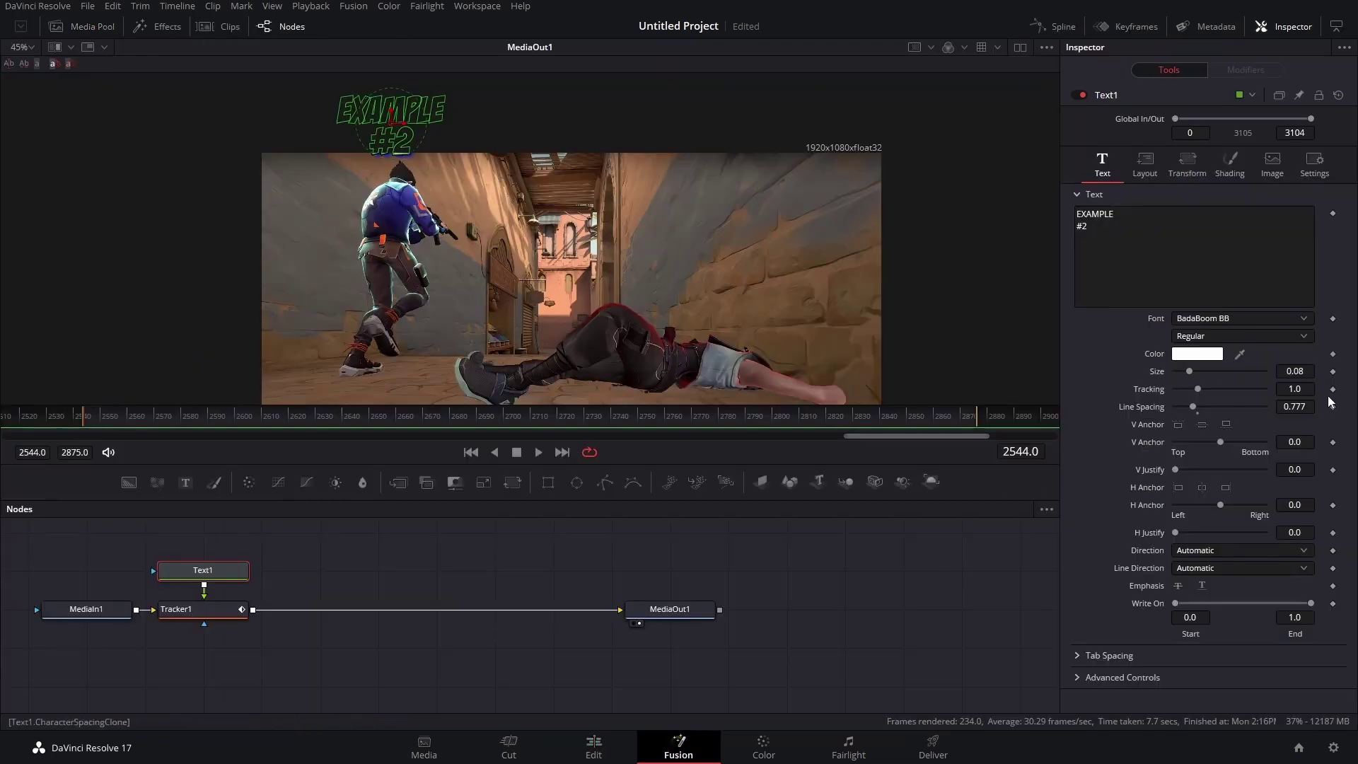
Keyframe Size and Center at the first frame, then shrink EXAMPLE #2 to 0.0172 onto the distant enemy
click(1333, 372)
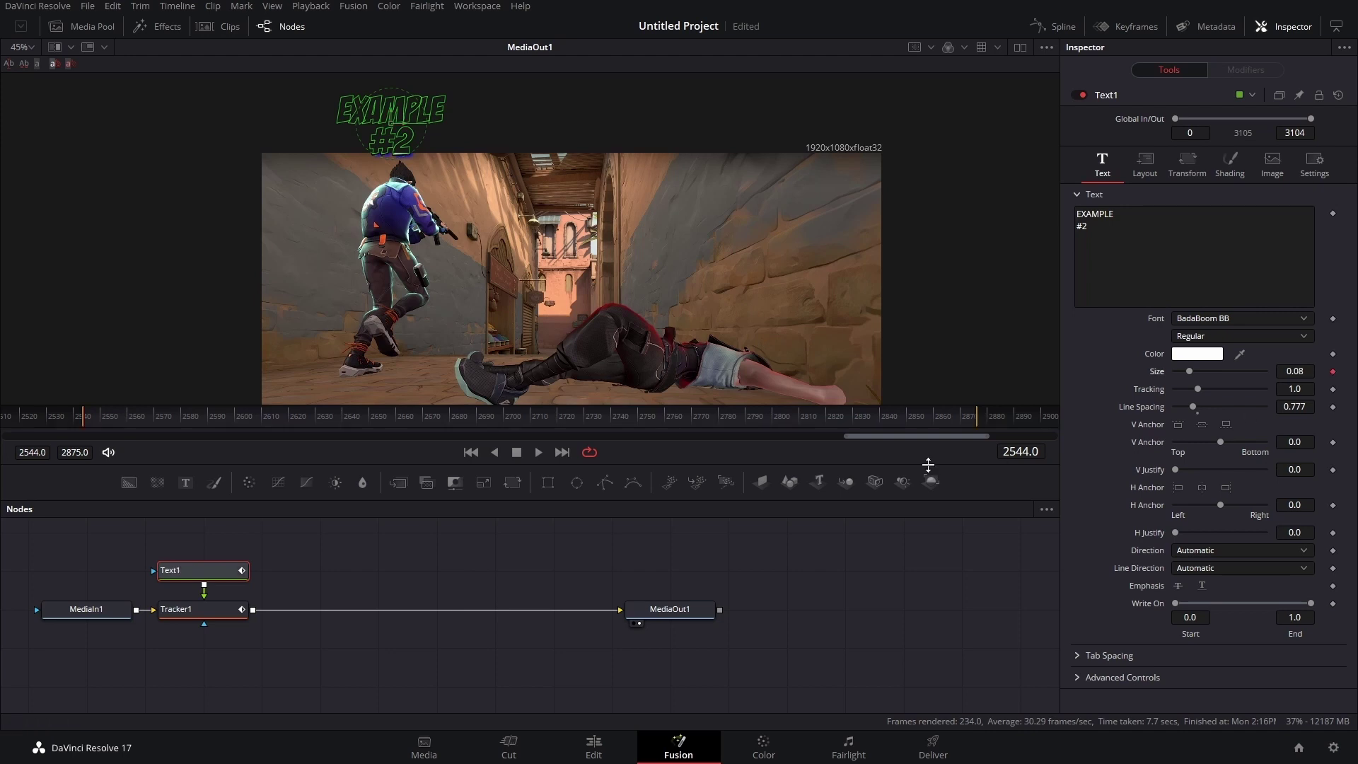
click(1144, 178)
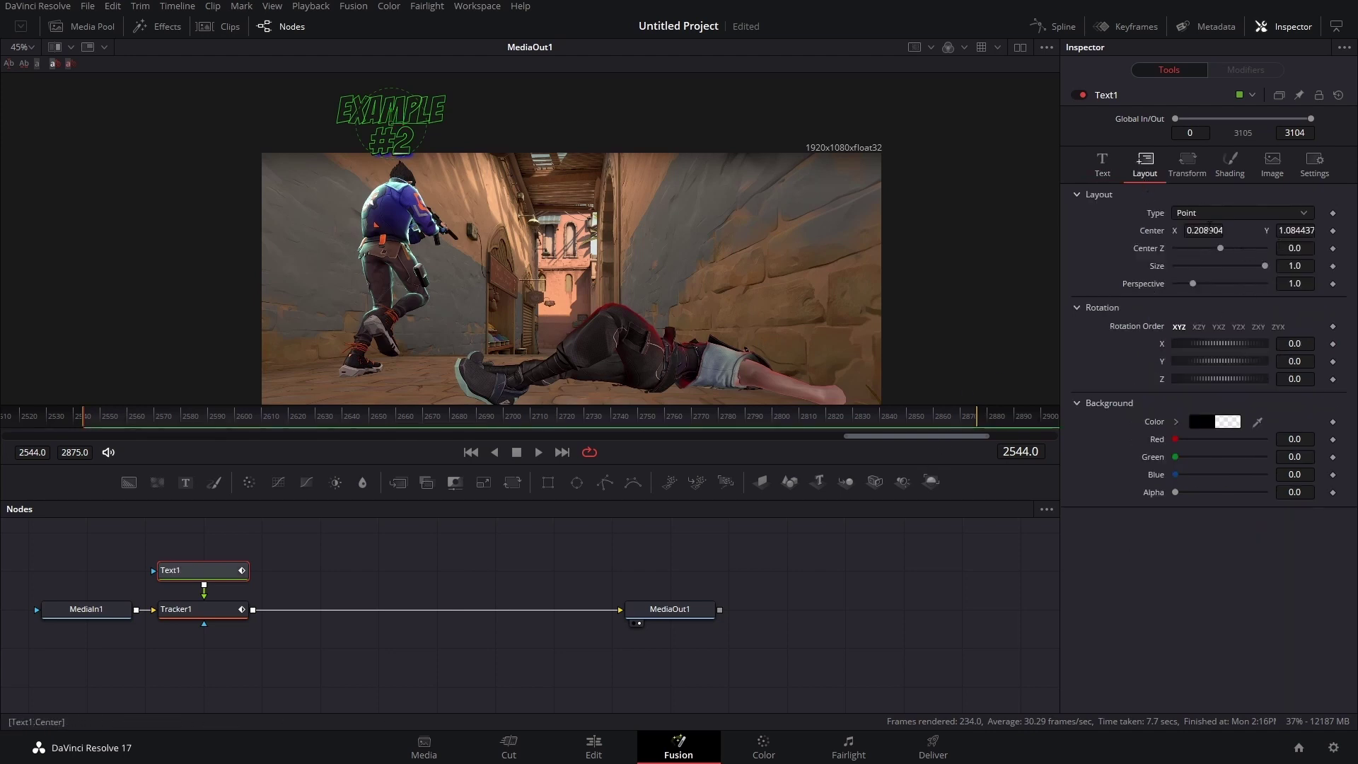
click(1333, 231)
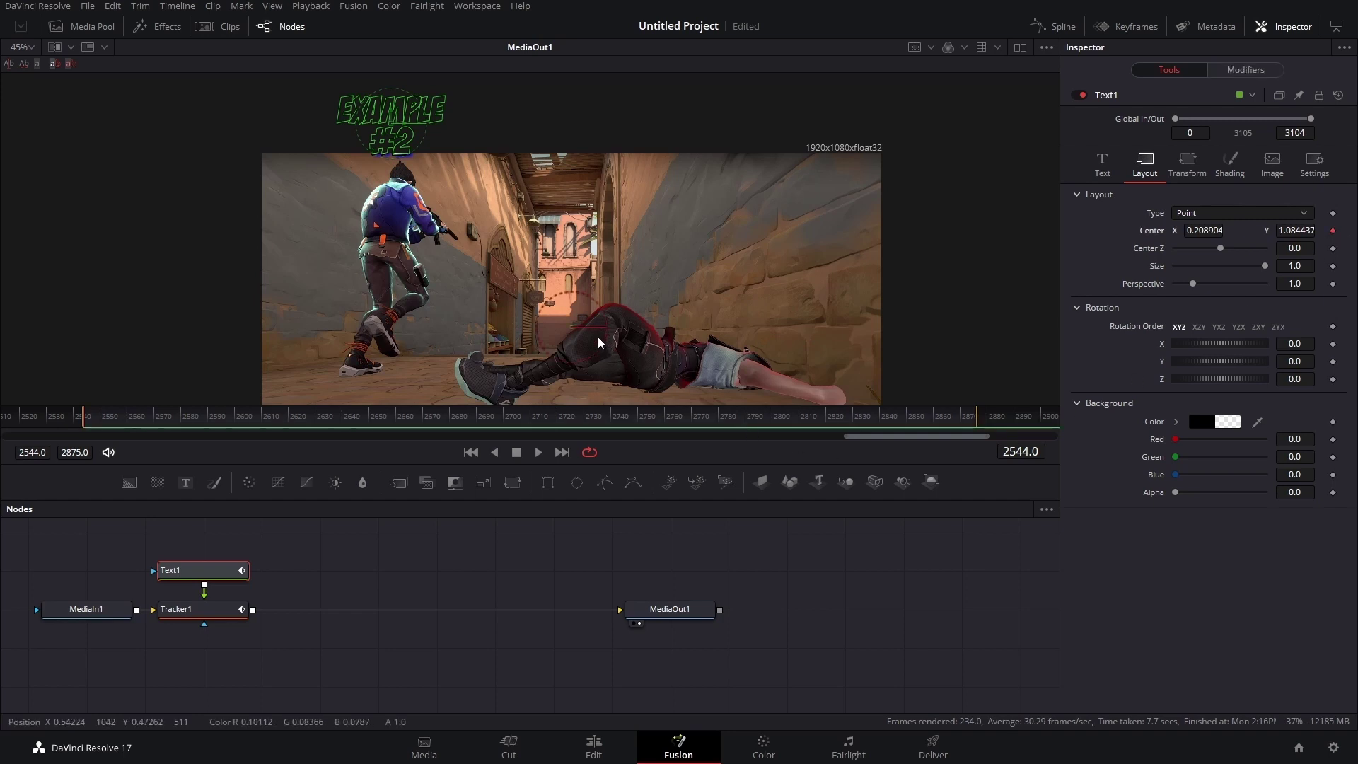
click(1105, 163)
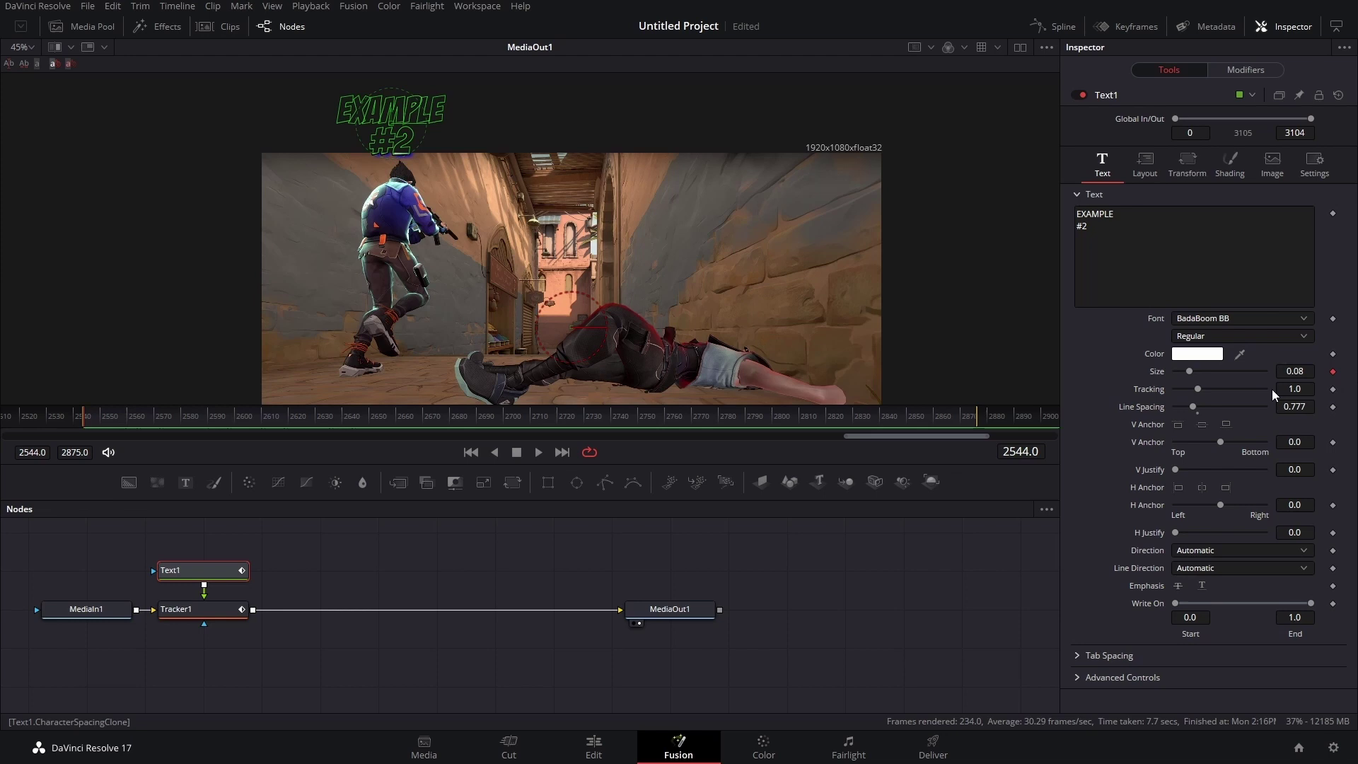
drag(1190, 369, 1182, 371)
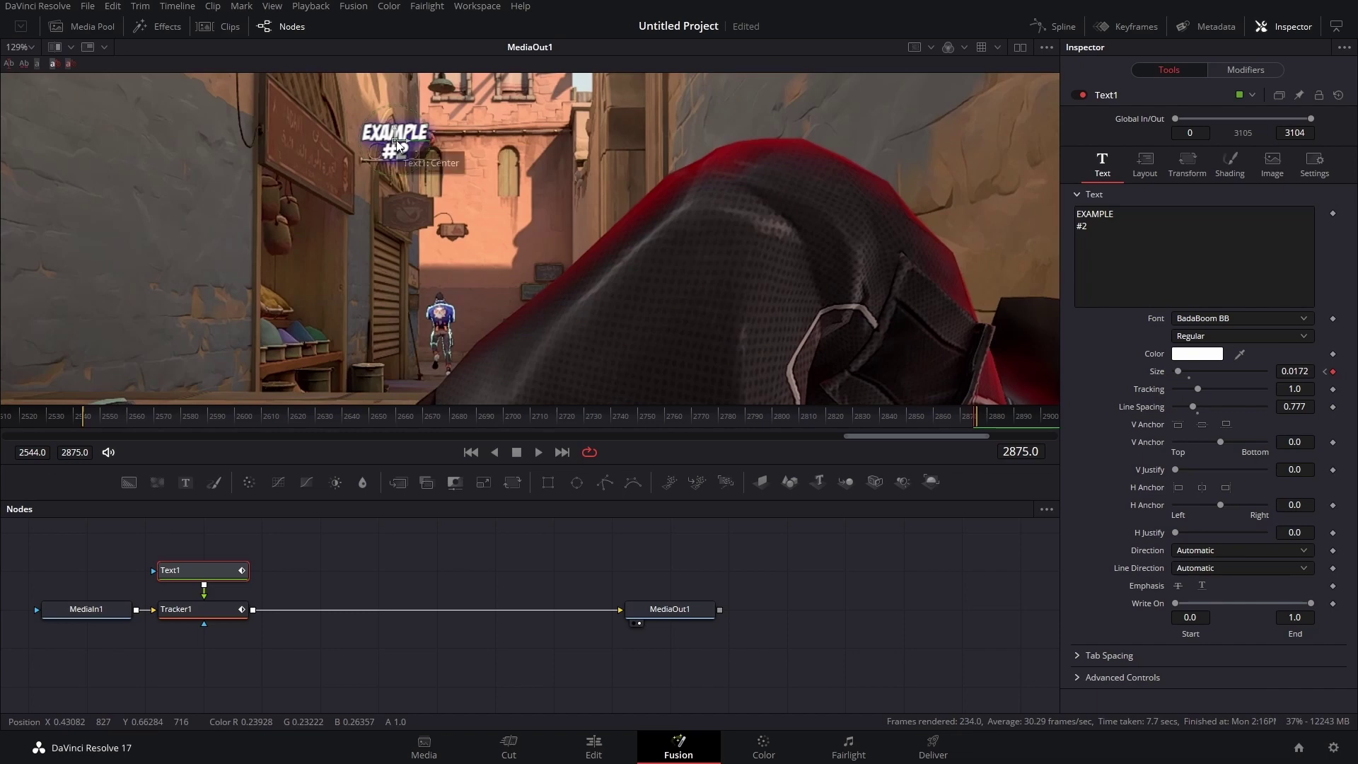
drag(397, 145, 441, 272)
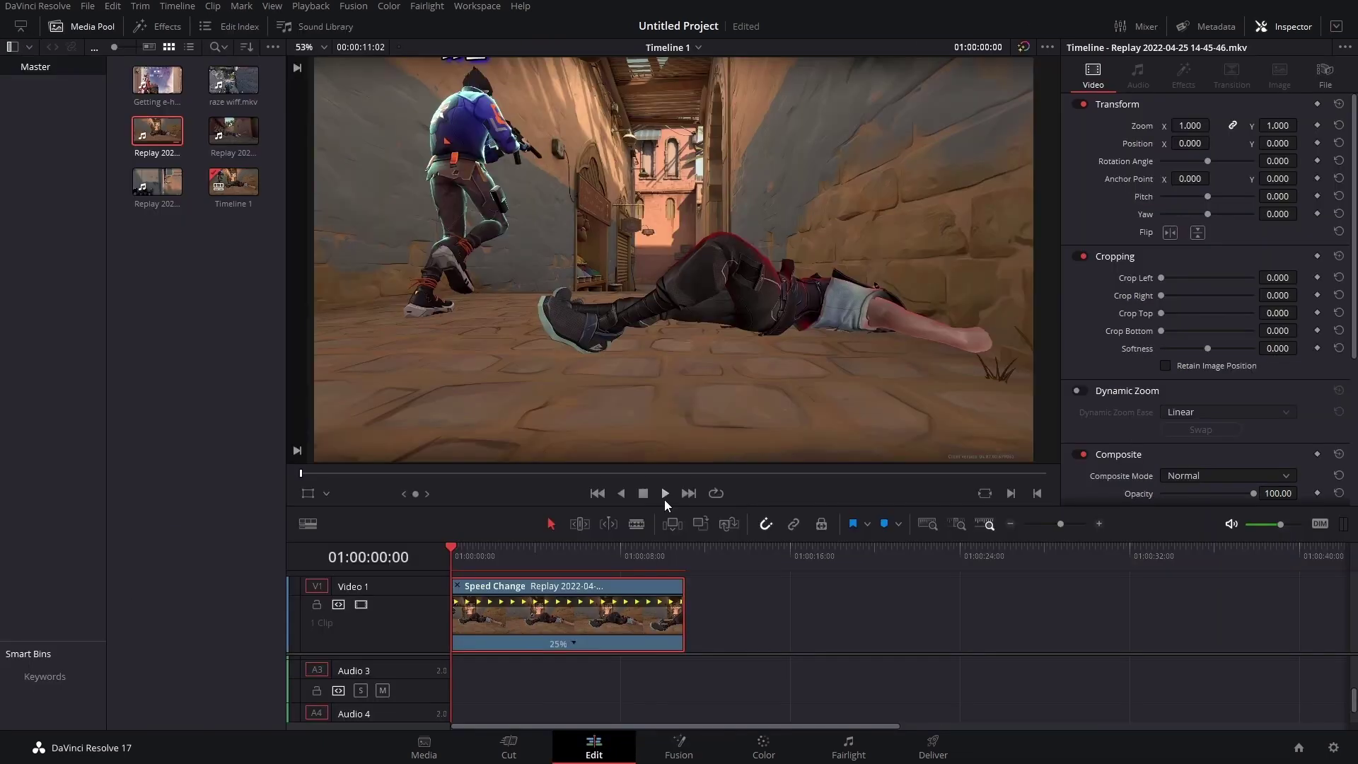
Play and scrub the replay clip to check the EXAMPLE #2 animation, then return to Fusion
click(664, 495)
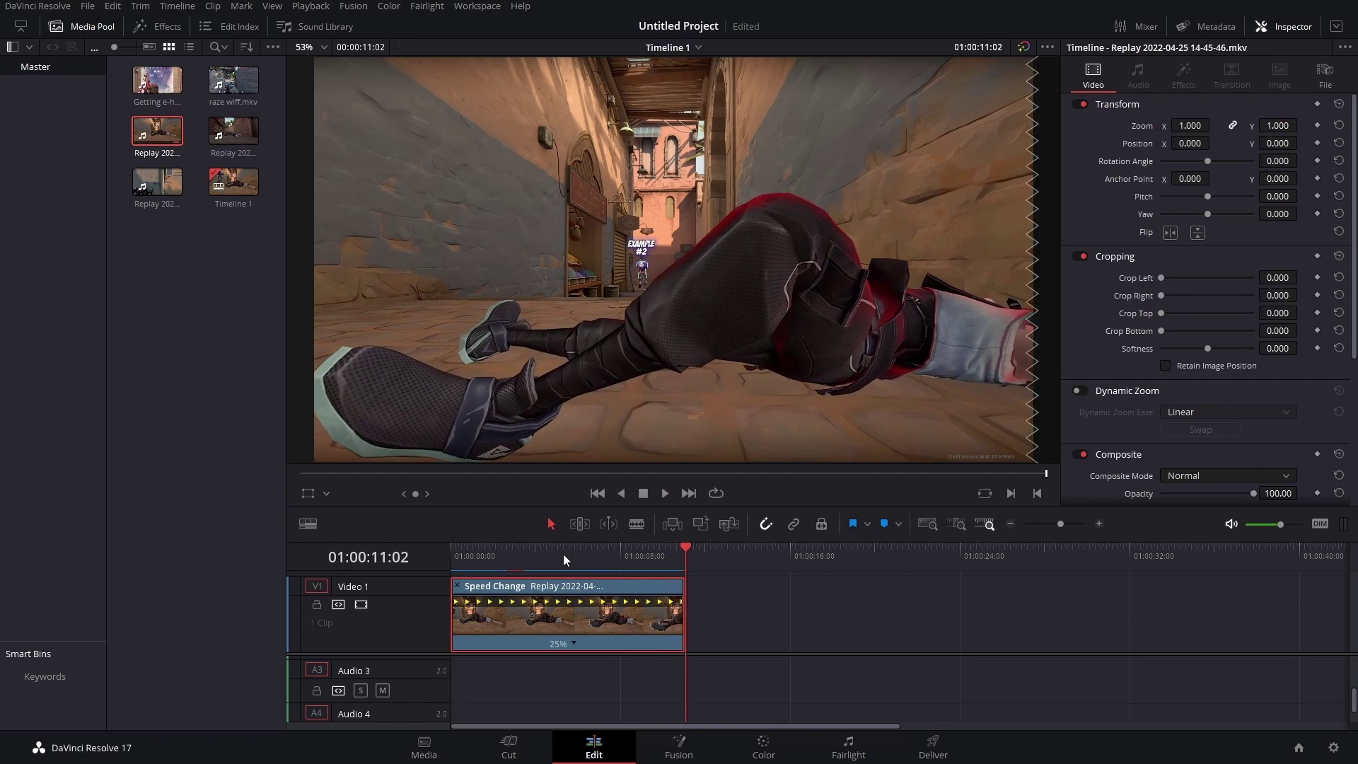
drag(560, 554, 554, 555)
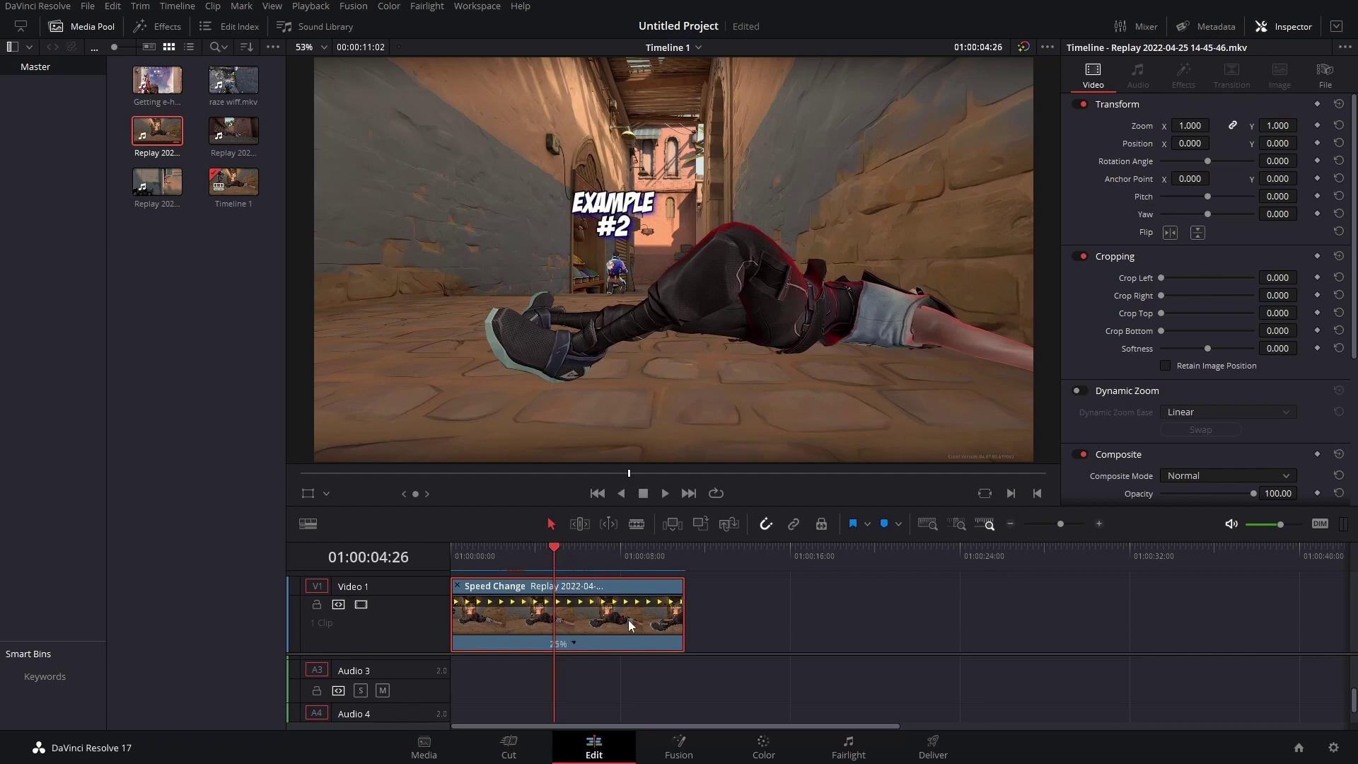
click(678, 747)
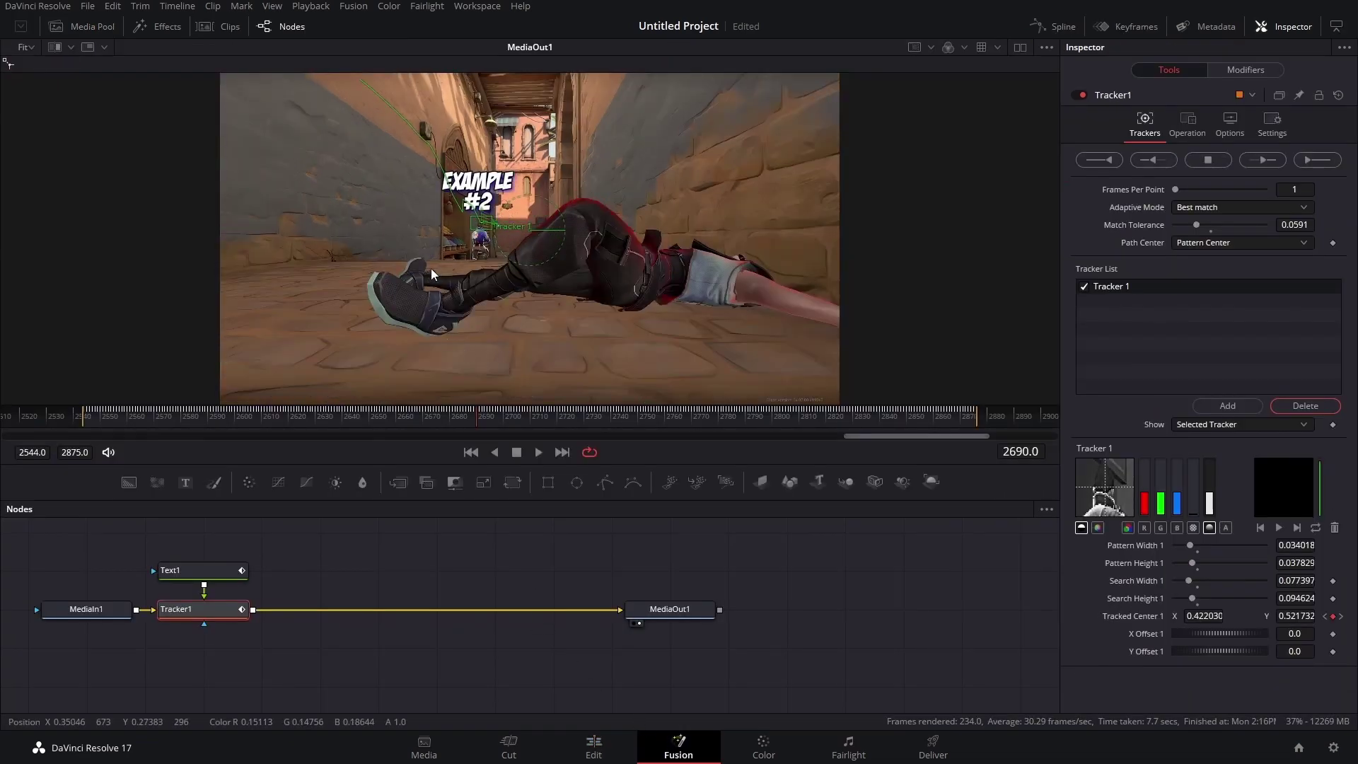
Add a Size keyframe of about 0.0345 at frame 2690 and scrub to check the perspective
click(244, 572)
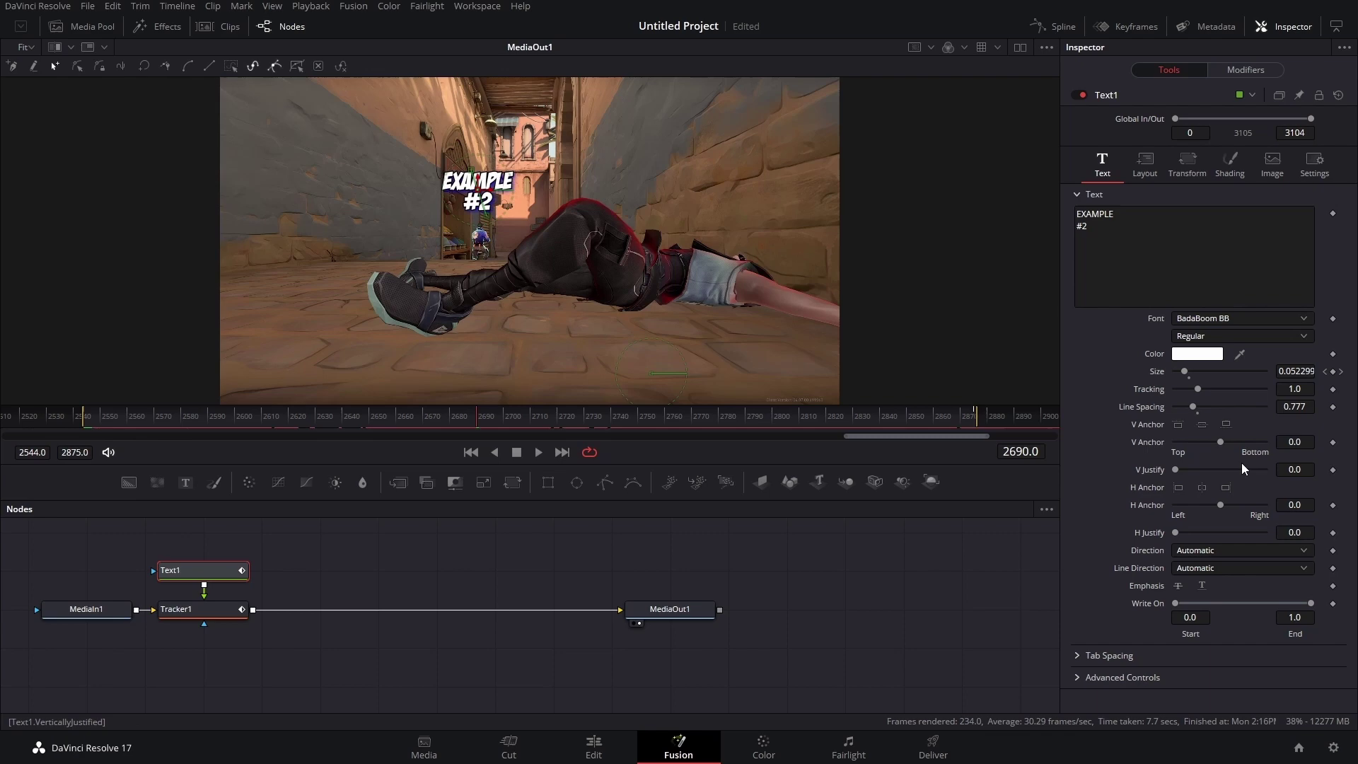
drag(1184, 371, 1181, 372)
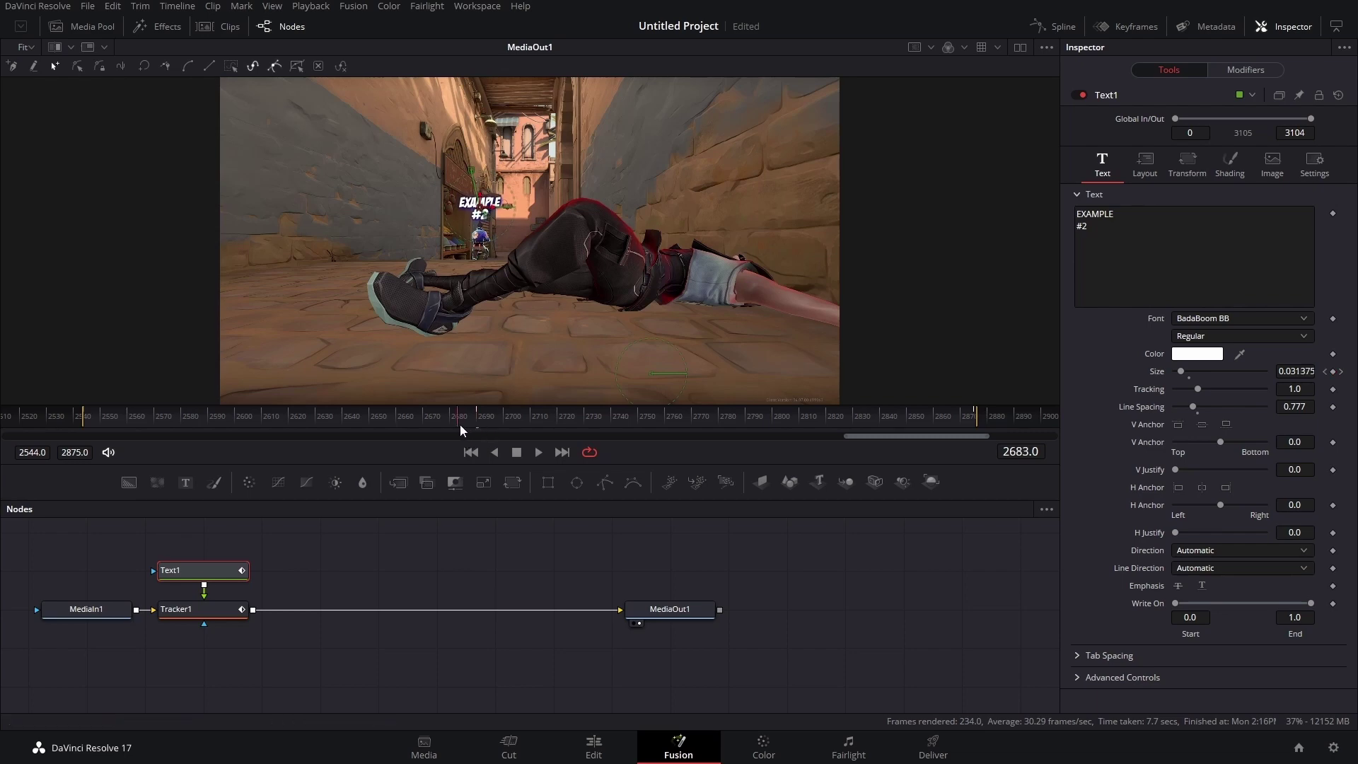
drag(460, 430, 447, 430)
drag(219, 451, 744, 422)
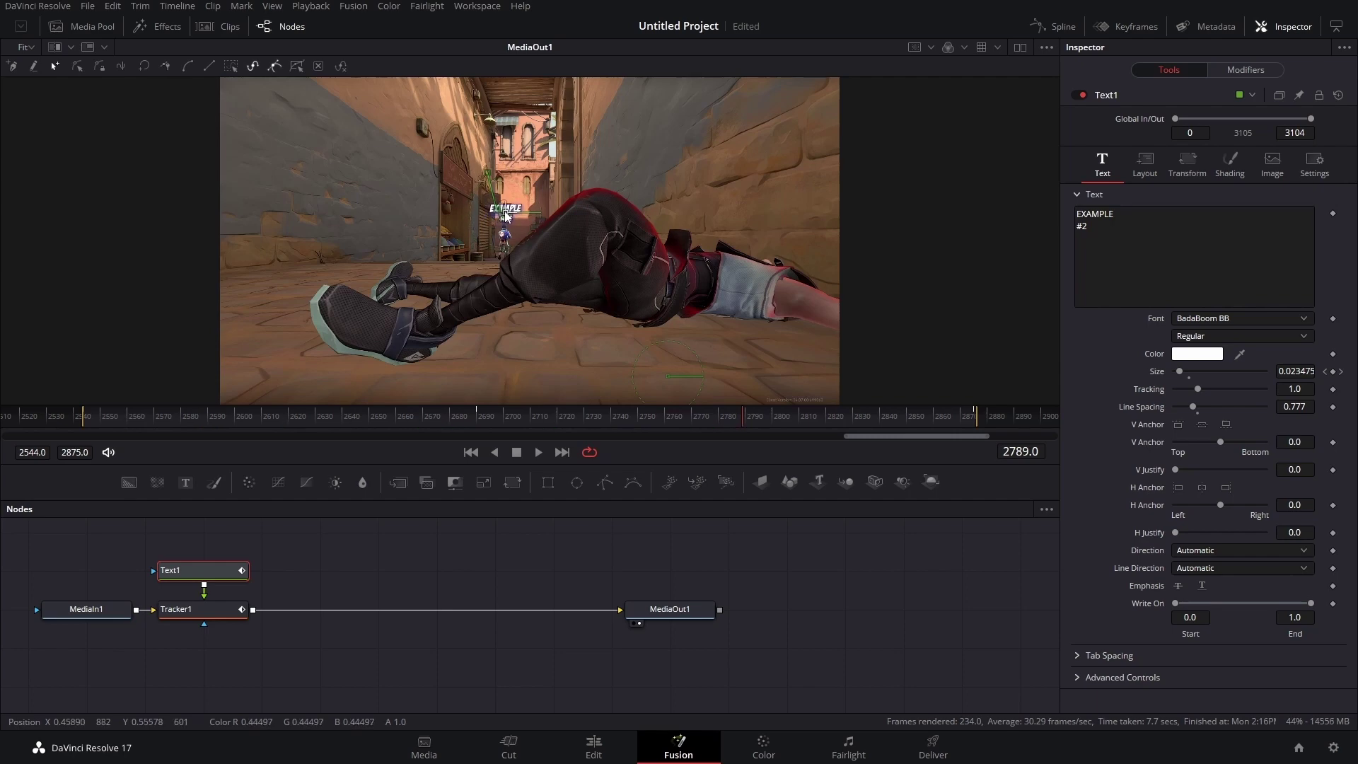
drag(740, 422, 857, 419)
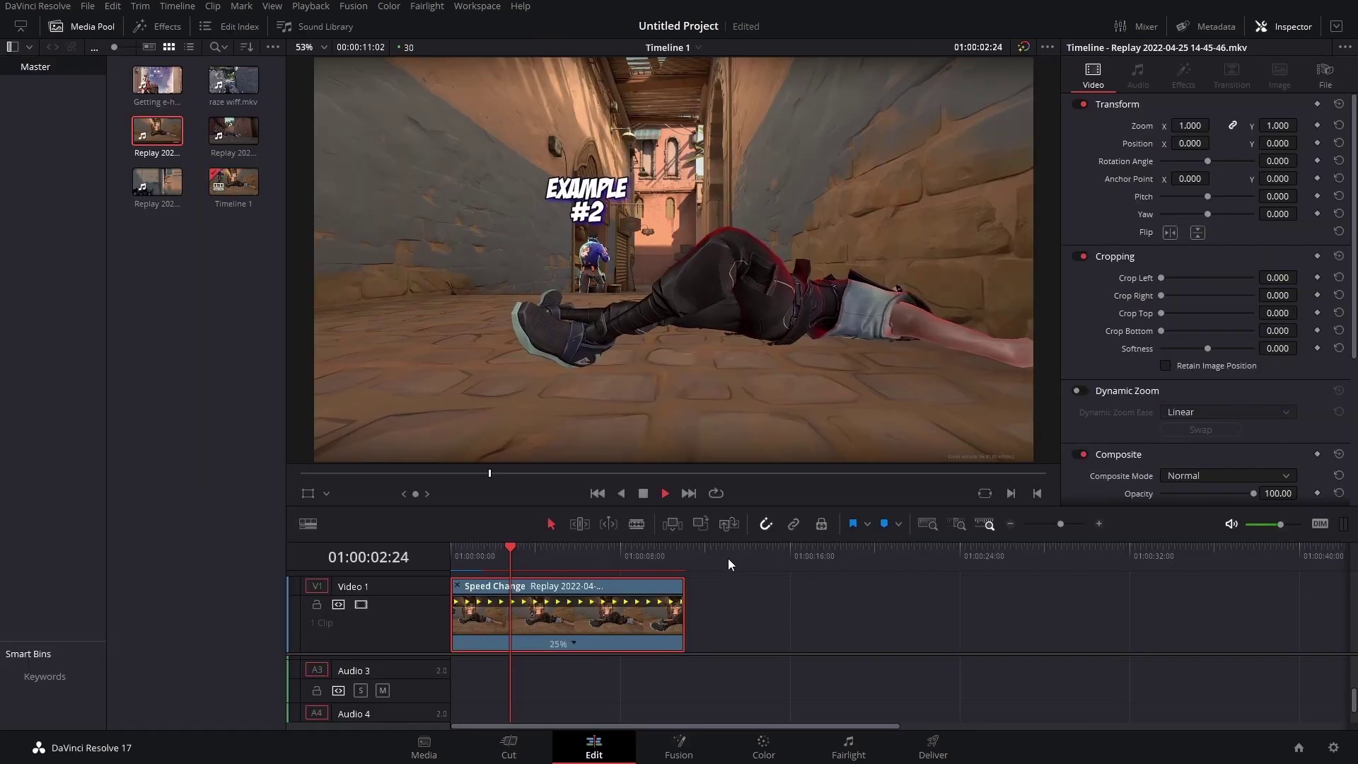